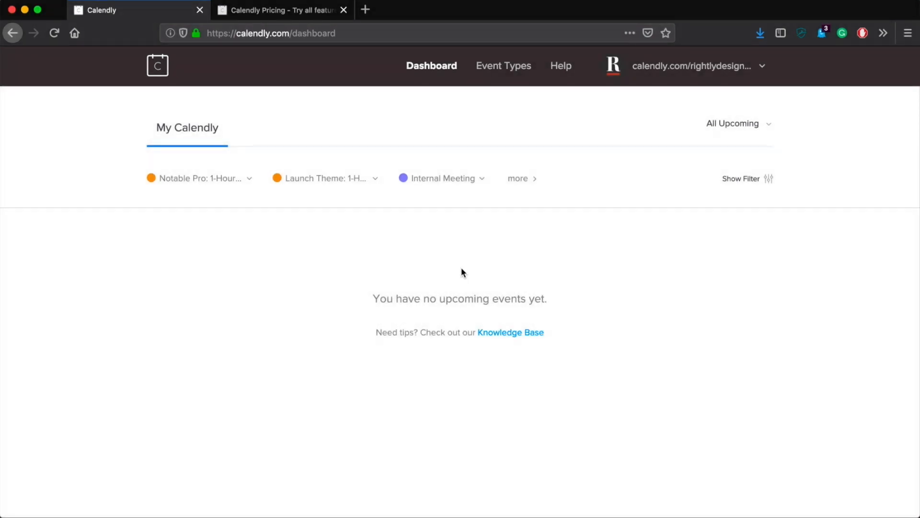
click(287, 10)
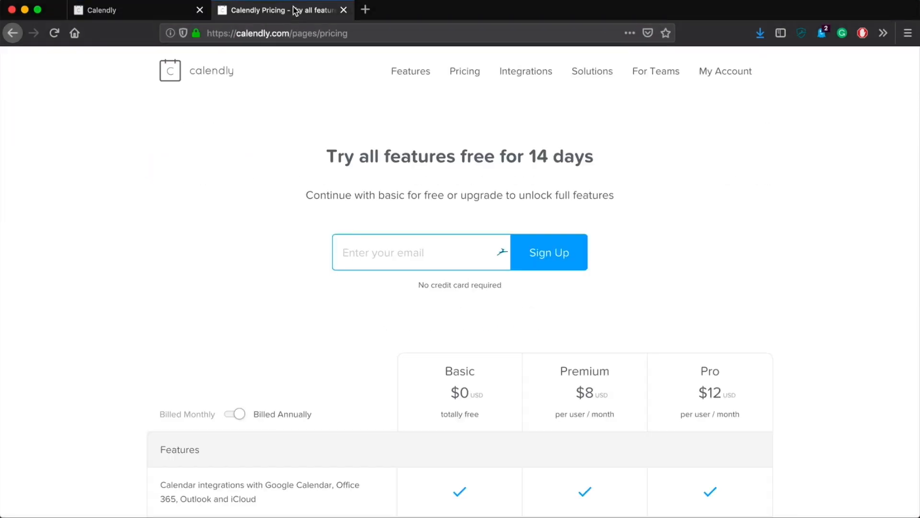
scroll(243, 240, down, 7)
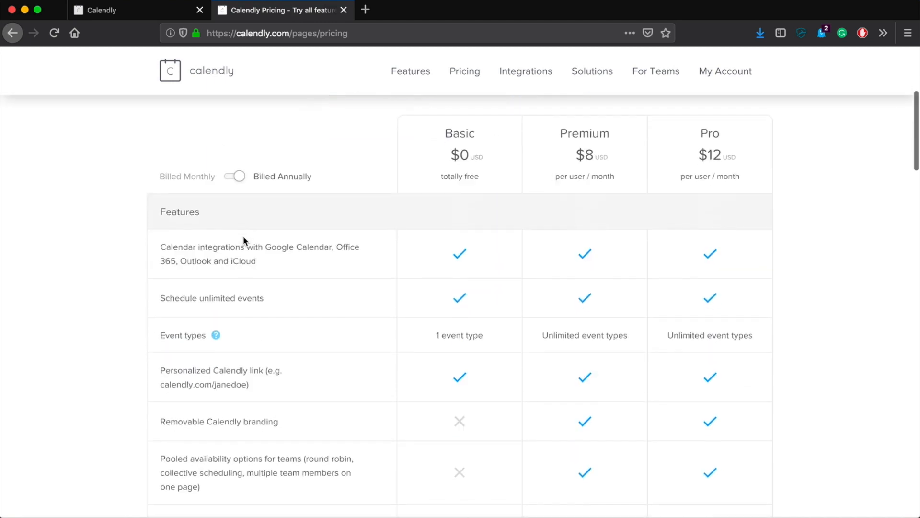
scroll(244, 241, up, 7)
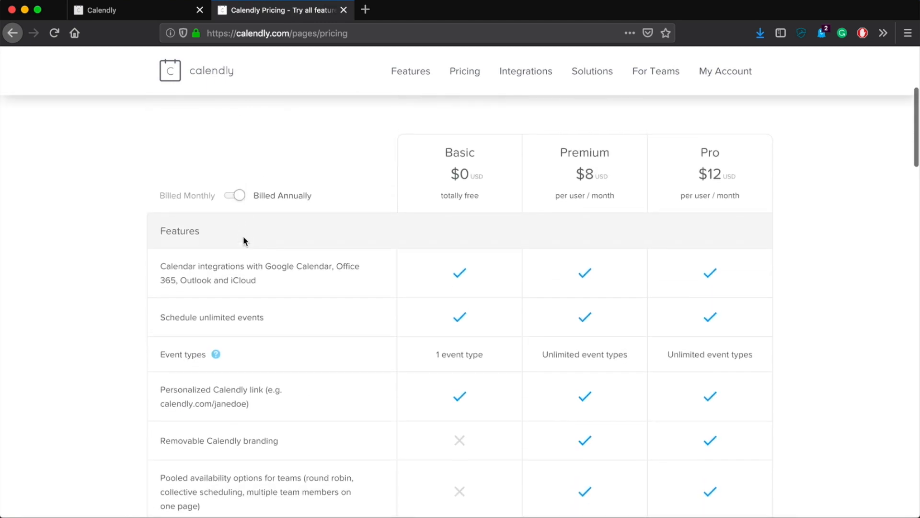
scroll(243, 240, down, 5)
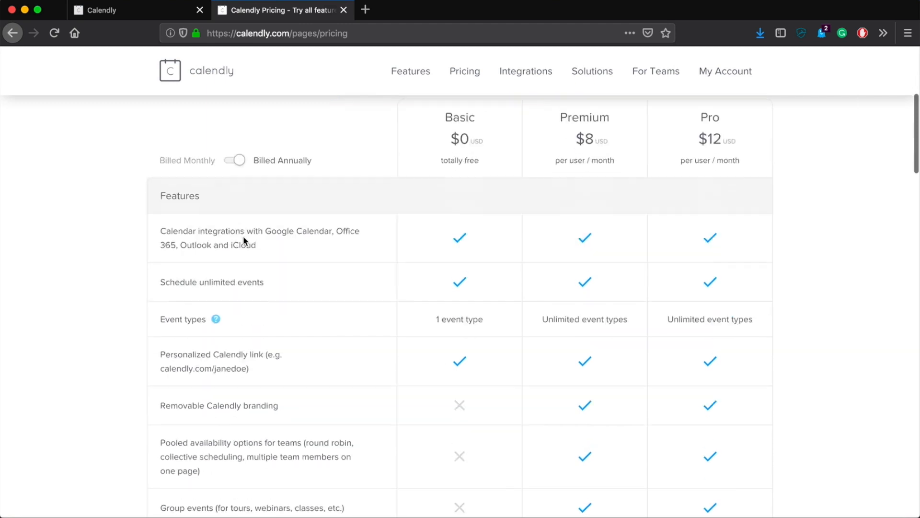
scroll(383, 409, down, 5)
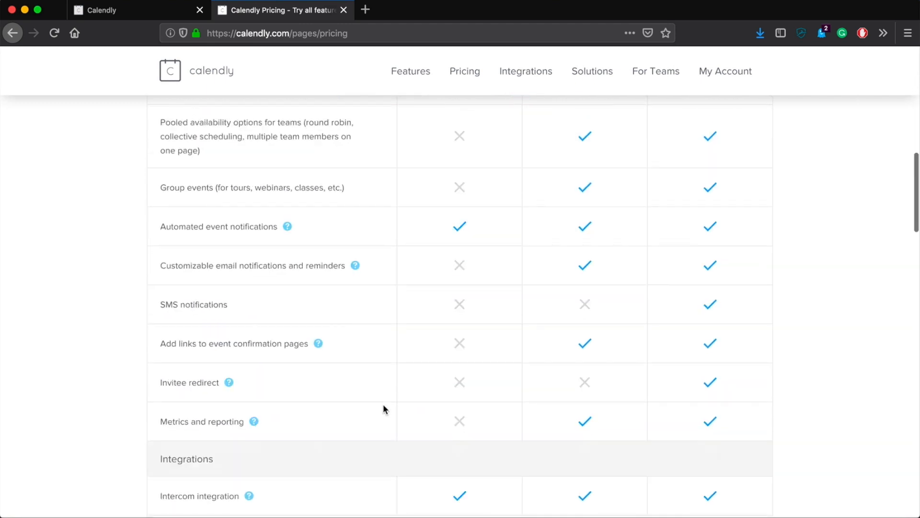
scroll(383, 408, up, 9)
scroll(383, 408, down, 1)
scroll(384, 408, up, 1)
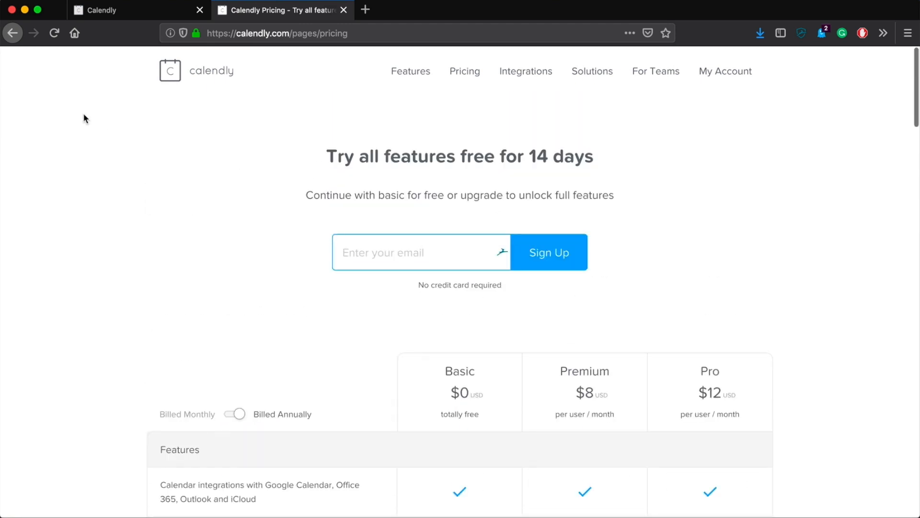
click(142, 13)
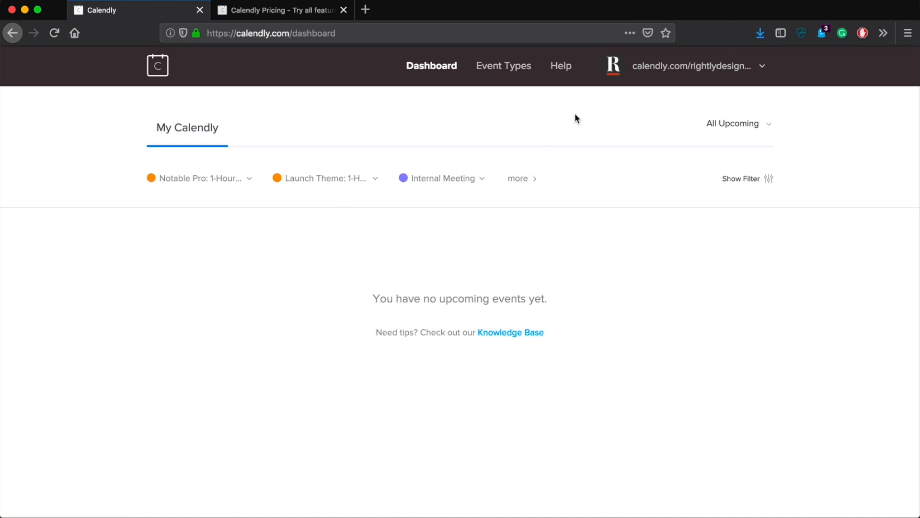
Go to the Event Types list and start creating a new event type
click(513, 66)
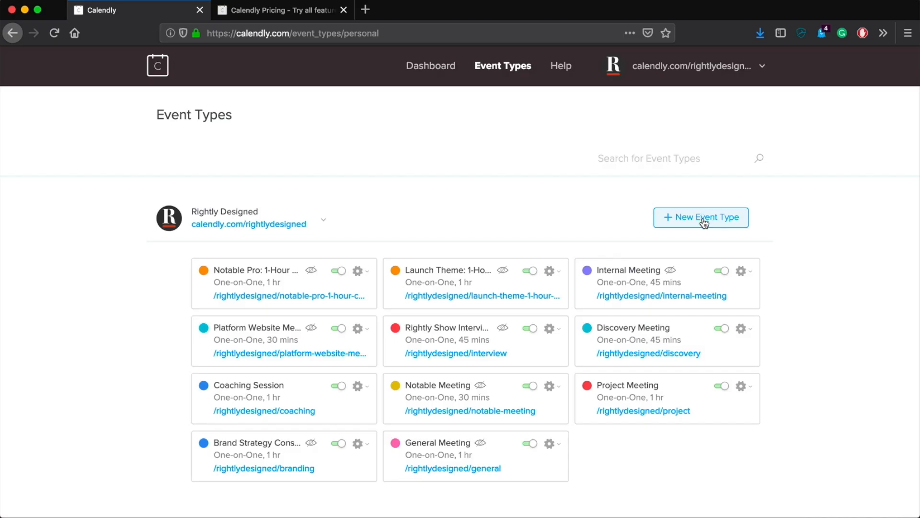
click(703, 218)
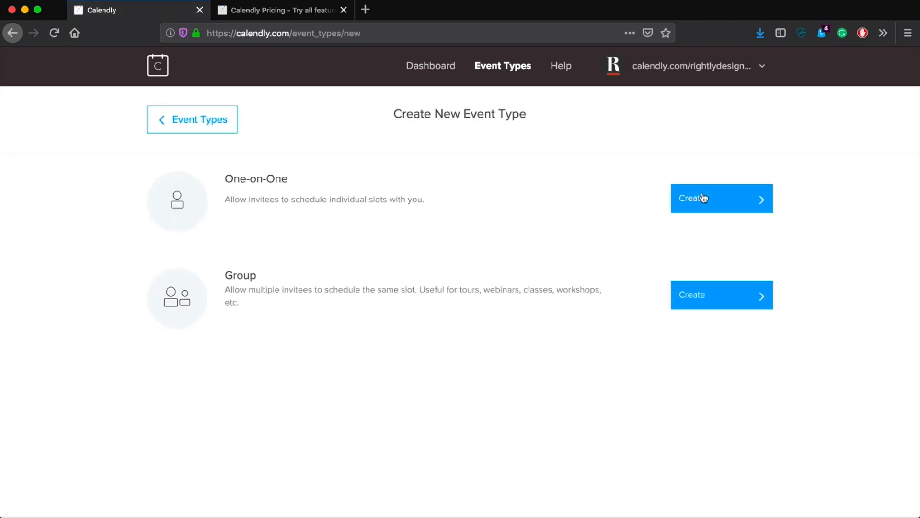
Choose a One-on-One event and name it 'Chat with Thomas'
click(716, 204)
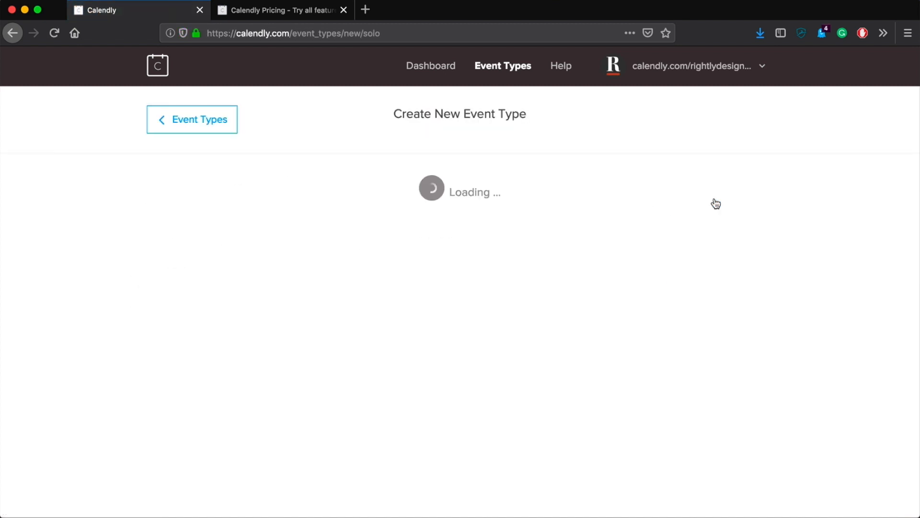
scroll(67, 277, down, 3)
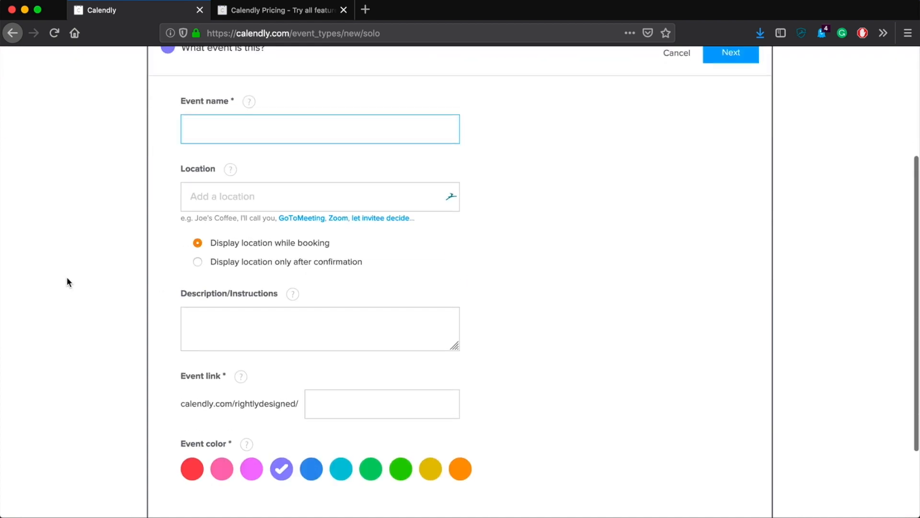
scroll(67, 277, up, 3)
scroll(126, 262, up, 1)
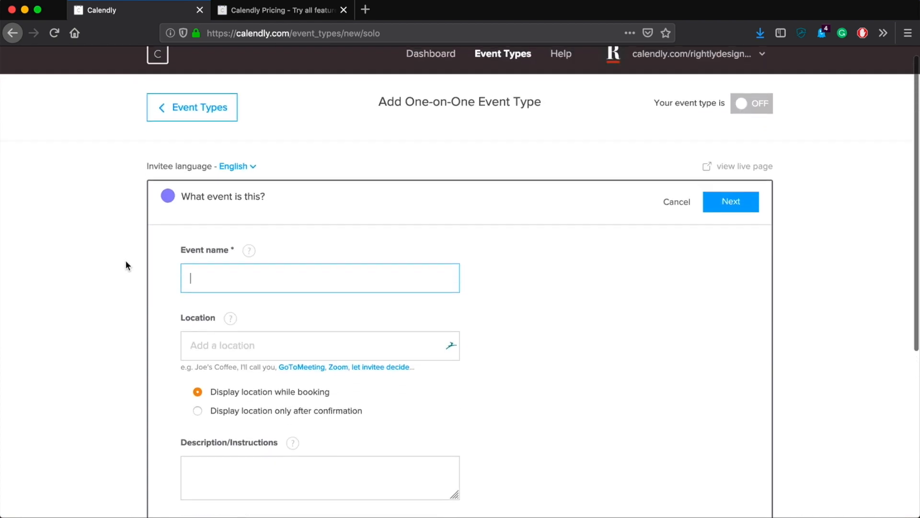
text(Chat with Tho)
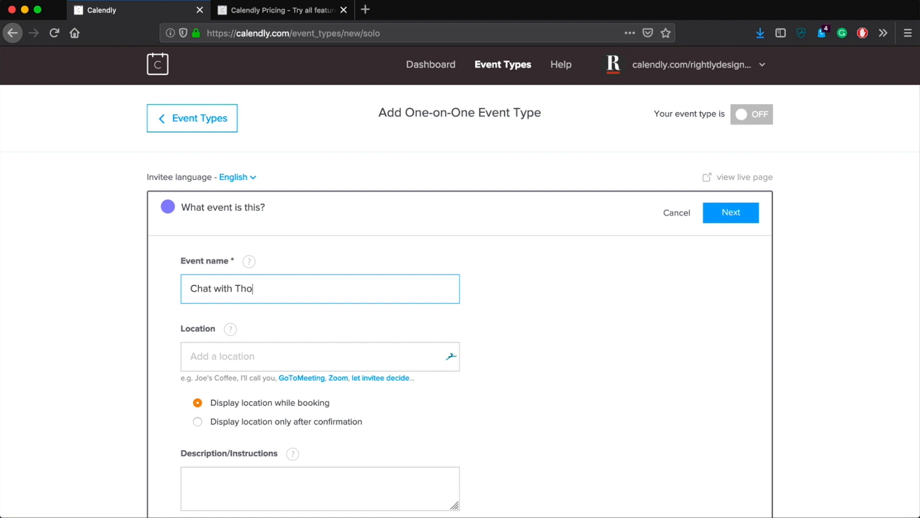
scroll(125, 297, down, 3)
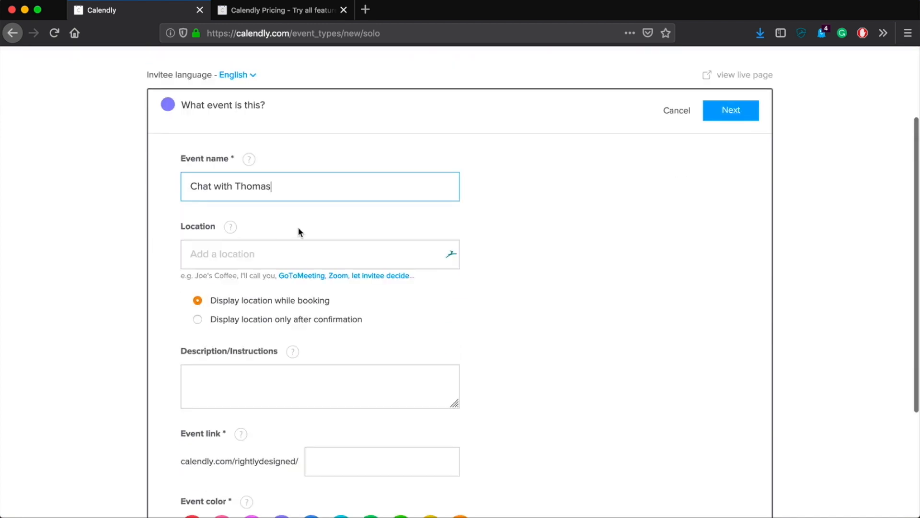
scroll(297, 228, down, 2)
Set the event's meeting location to Zoom
click(298, 204)
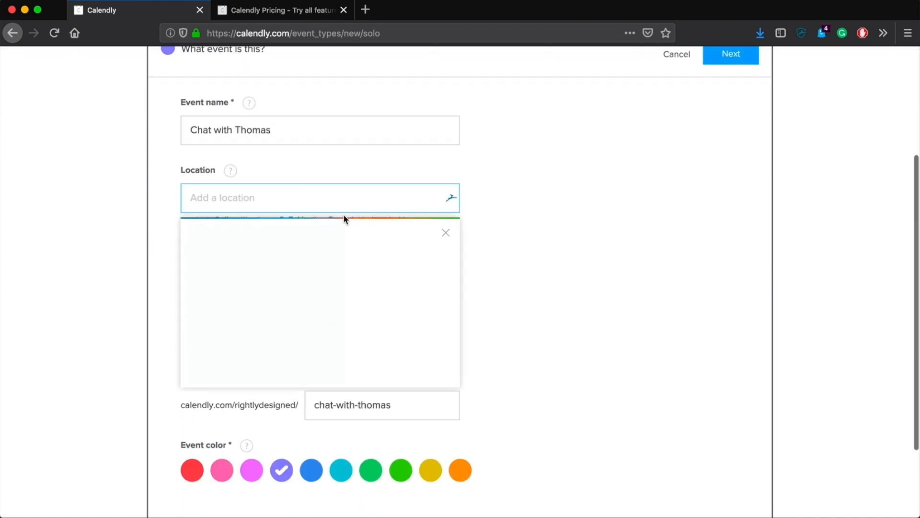
click(444, 229)
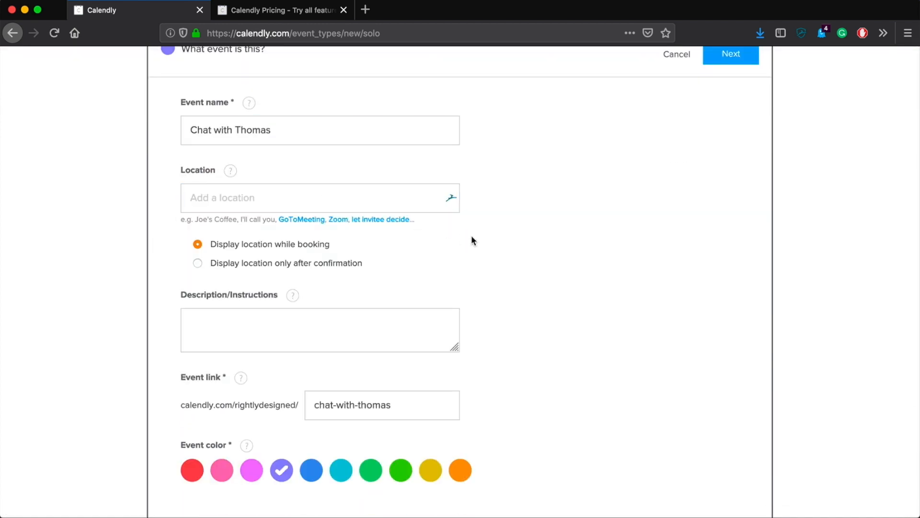
click(343, 221)
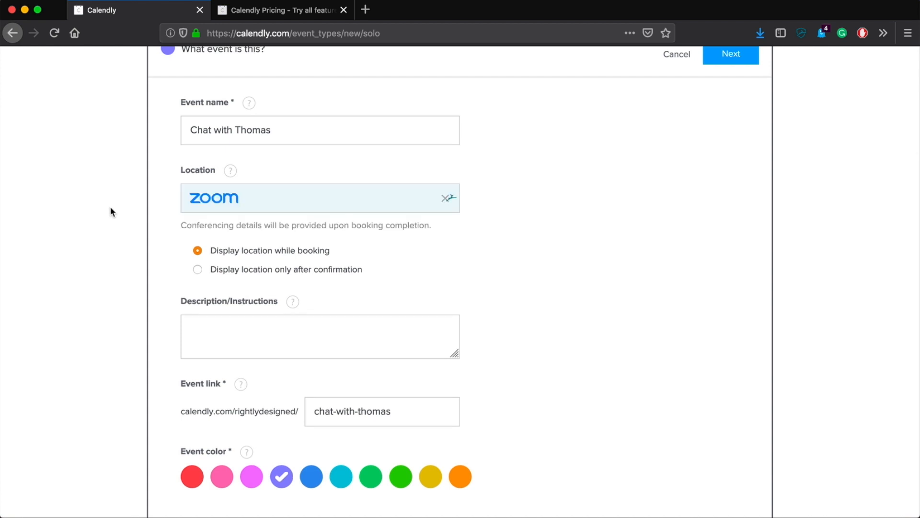
scroll(130, 195, down, 2)
scroll(129, 195, down, 3)
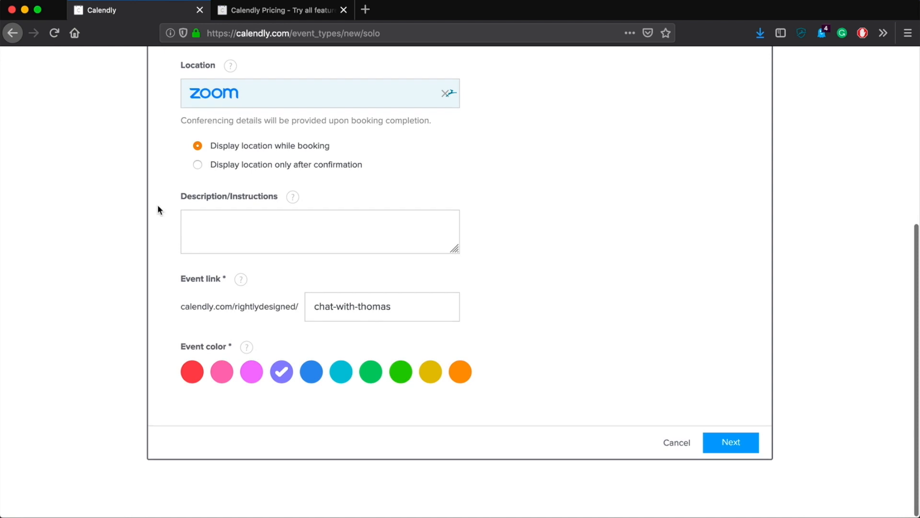
Add the description 'Schedule to chat with Thomas', pick the teal colour, and continue
click(217, 241)
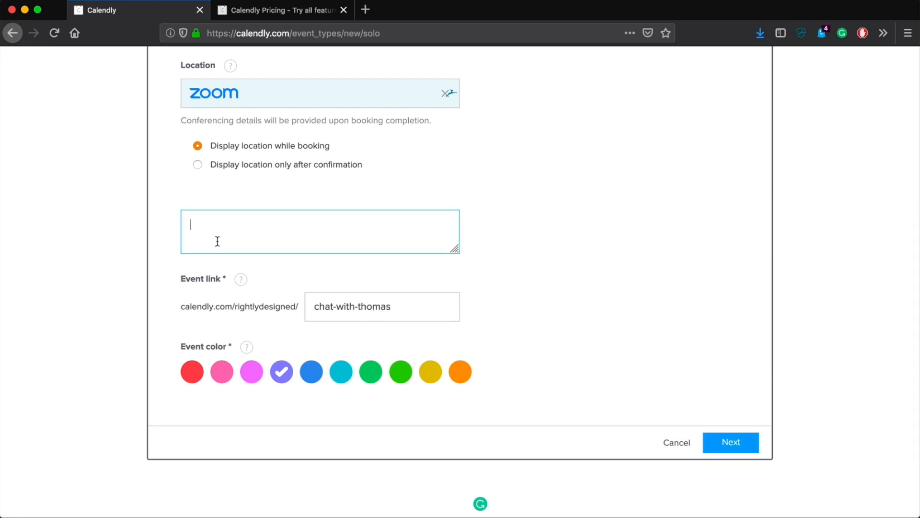
text(Schedule t)
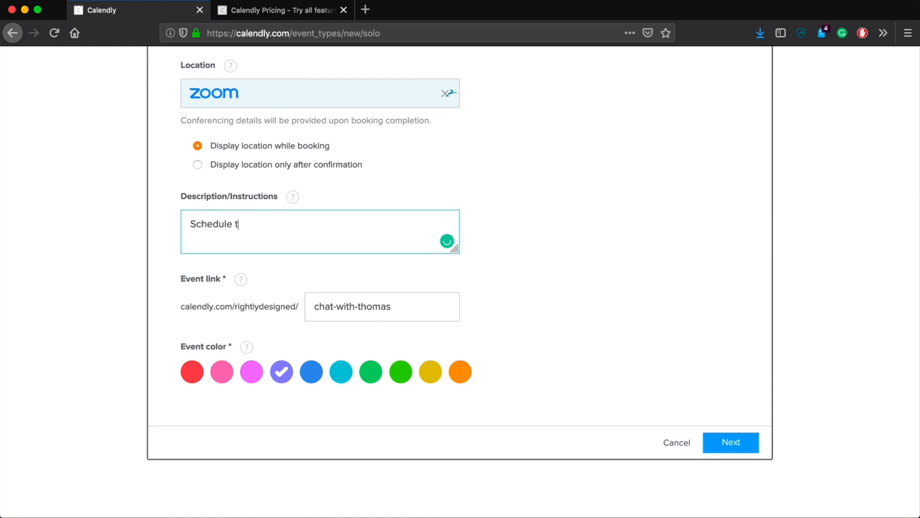
text(o chat with Thomas!)
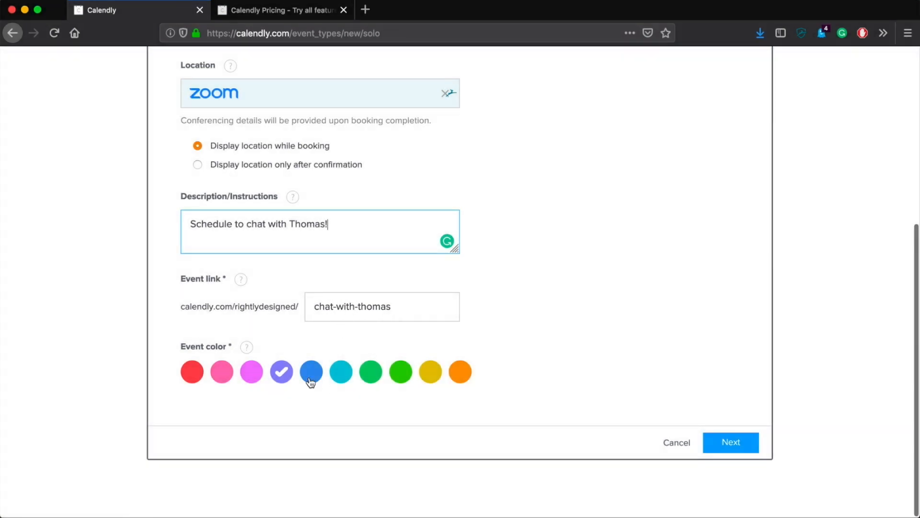
click(311, 373)
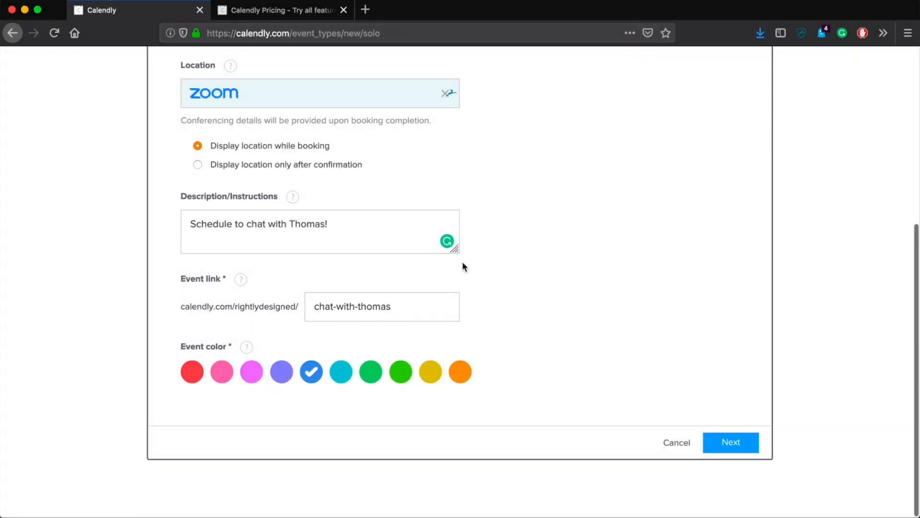
scroll(684, 353, up, 5)
scroll(684, 354, down, 5)
click(735, 445)
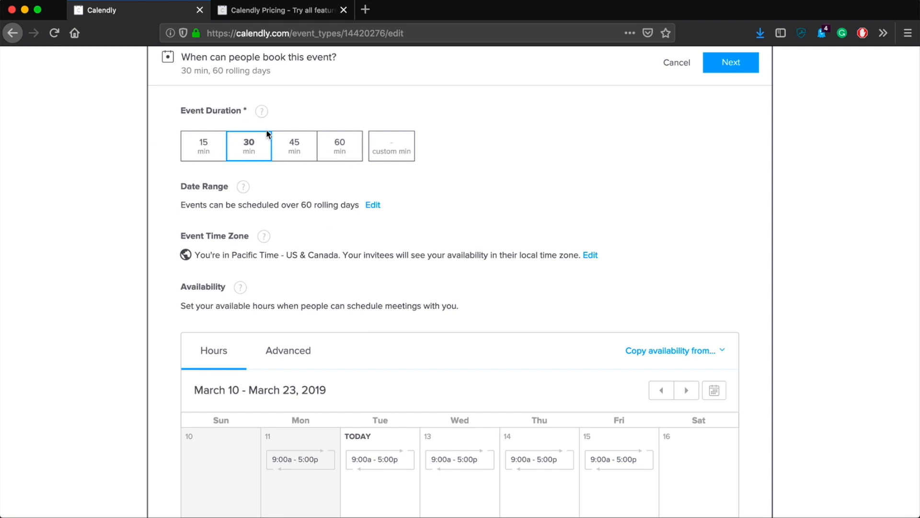
scroll(421, 168, down, 2)
scroll(421, 168, up, 2)
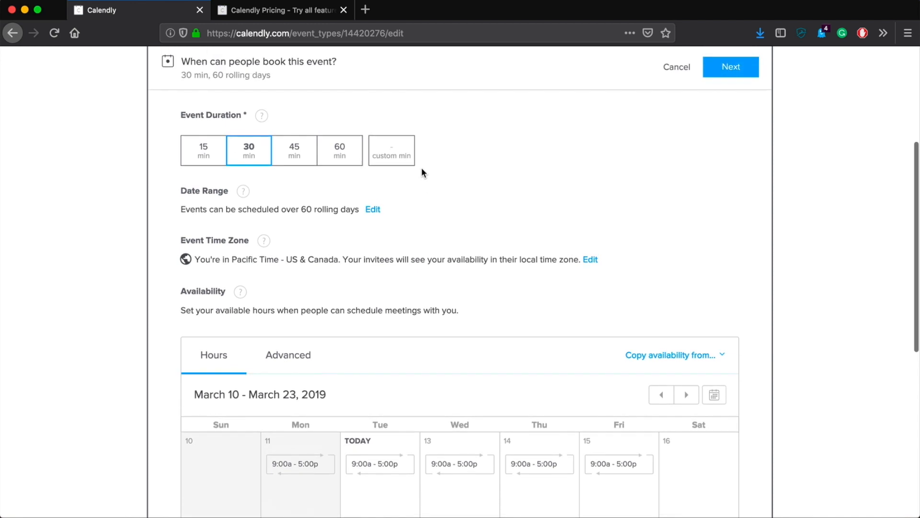
scroll(402, 224, down, 5)
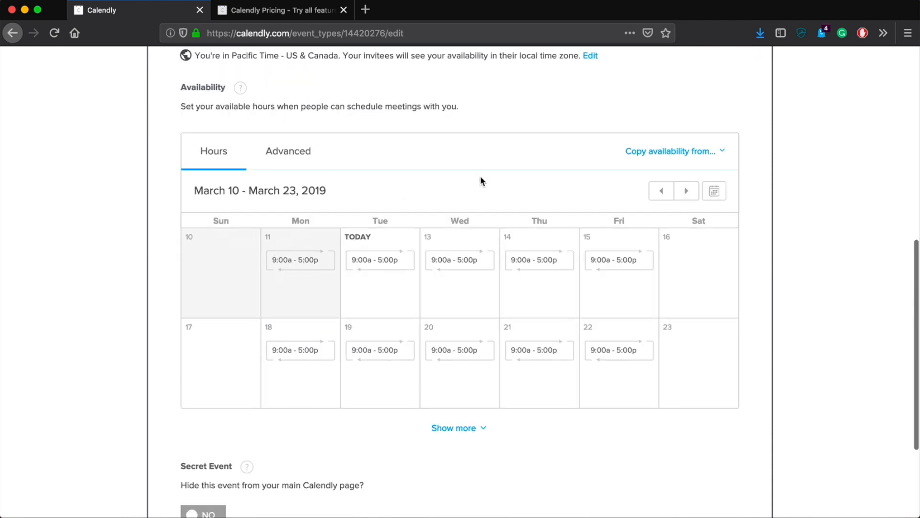
scroll(391, 127, up, 1)
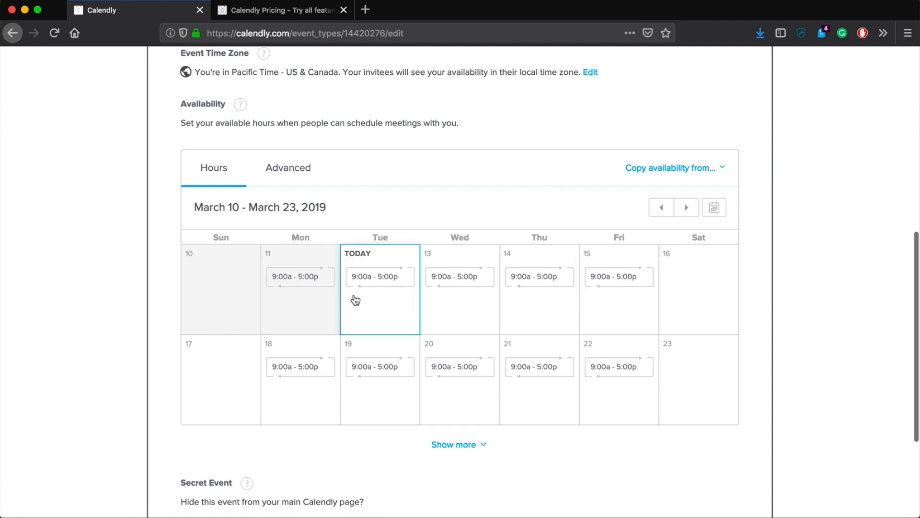
click(667, 168)
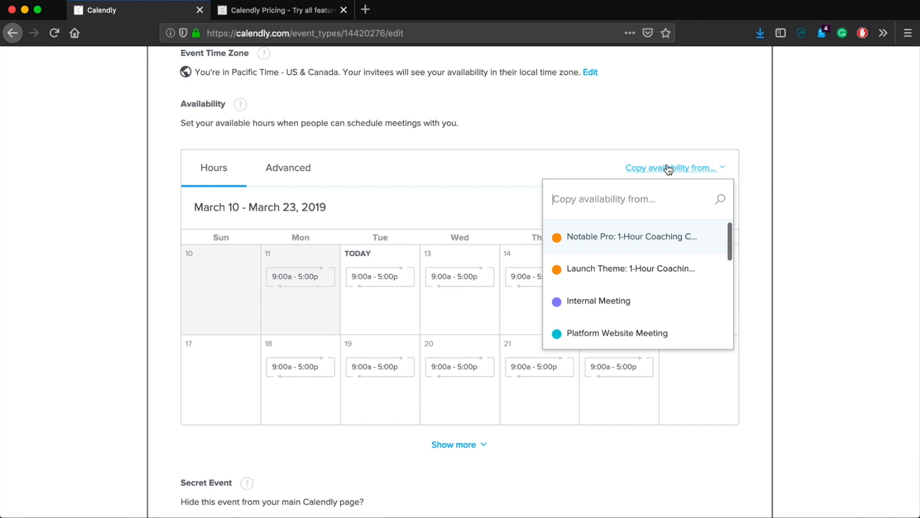
click(685, 95)
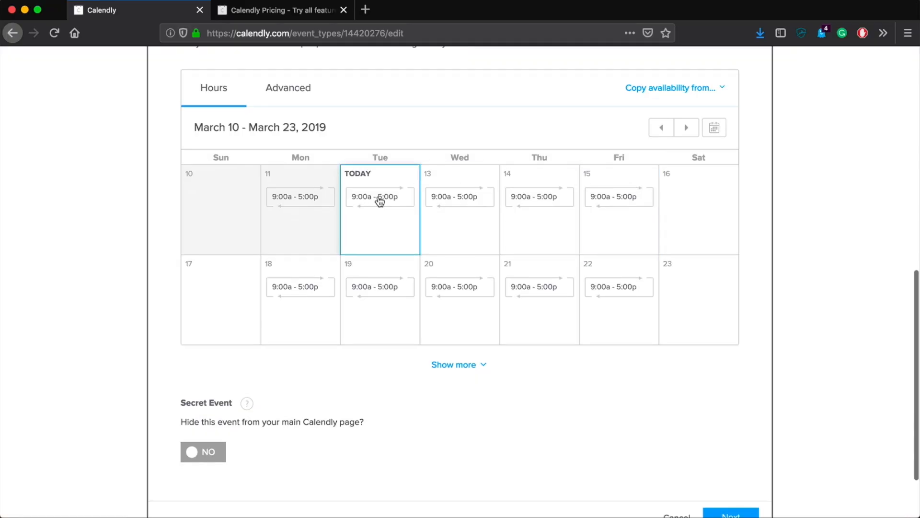
Set all Tuesdays' hours to 11:00a–3:00p
click(380, 200)
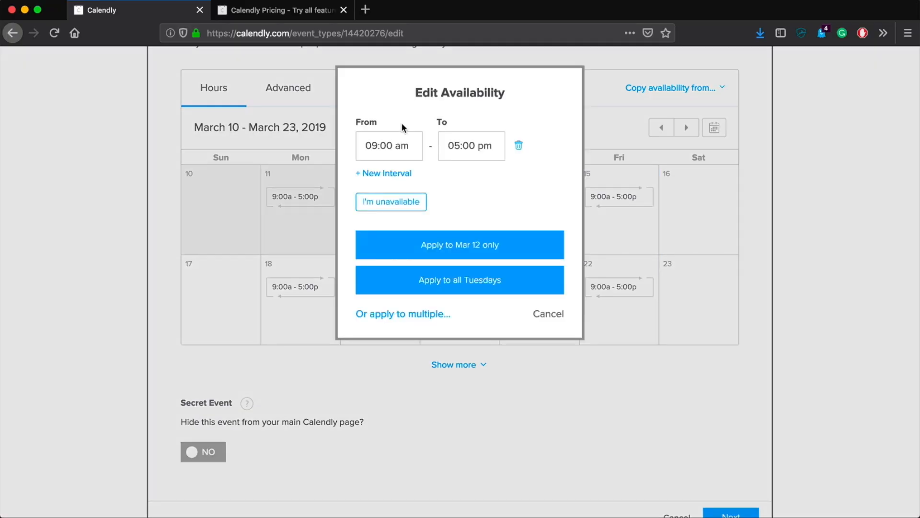
click(377, 148)
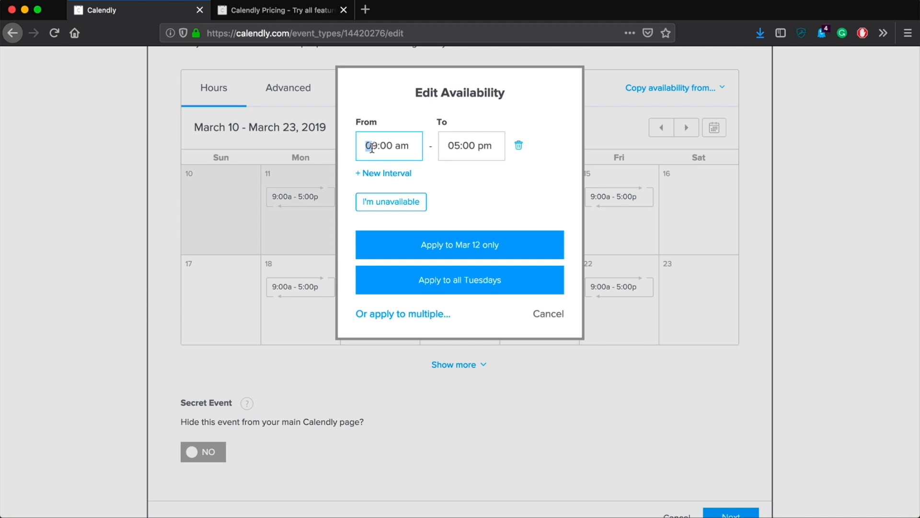
text(11)
click(457, 145)
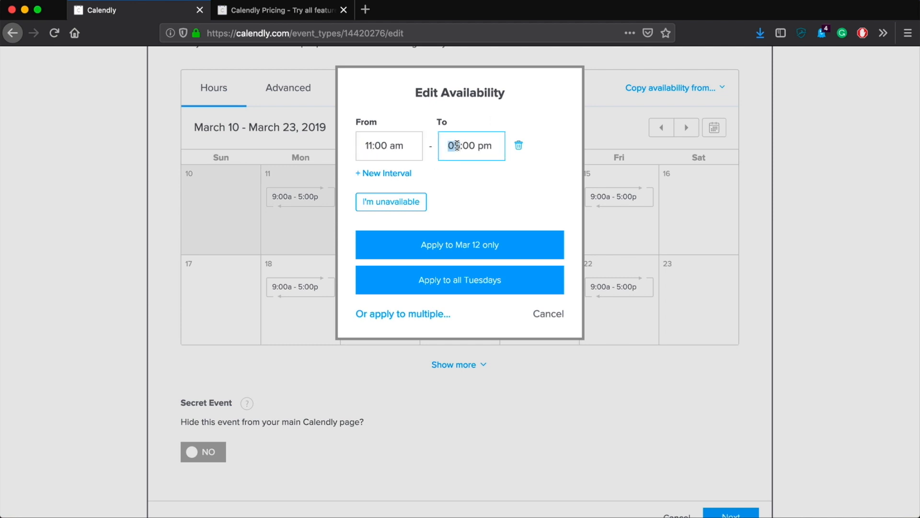
text(3)
click(456, 286)
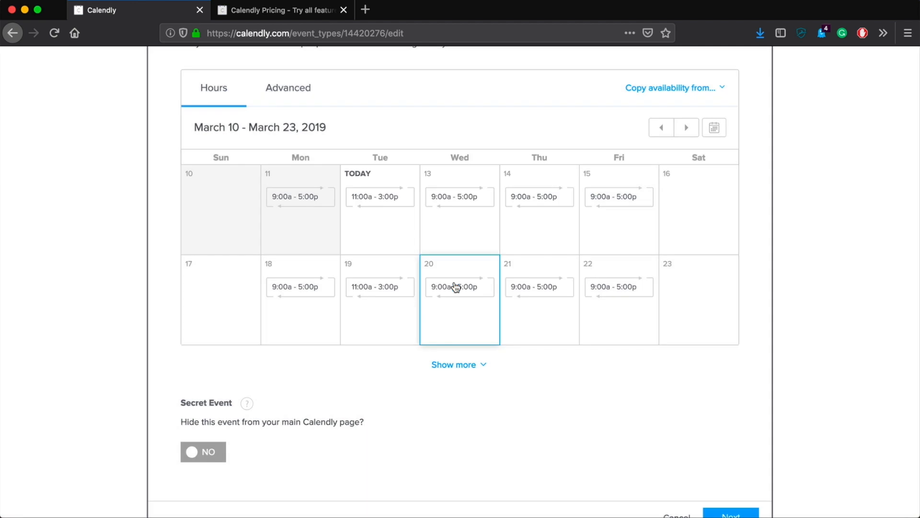
Copy the 11:00a–3:00p hours to Wednesdays and the other chosen weekdays
scroll(381, 250, up, 2)
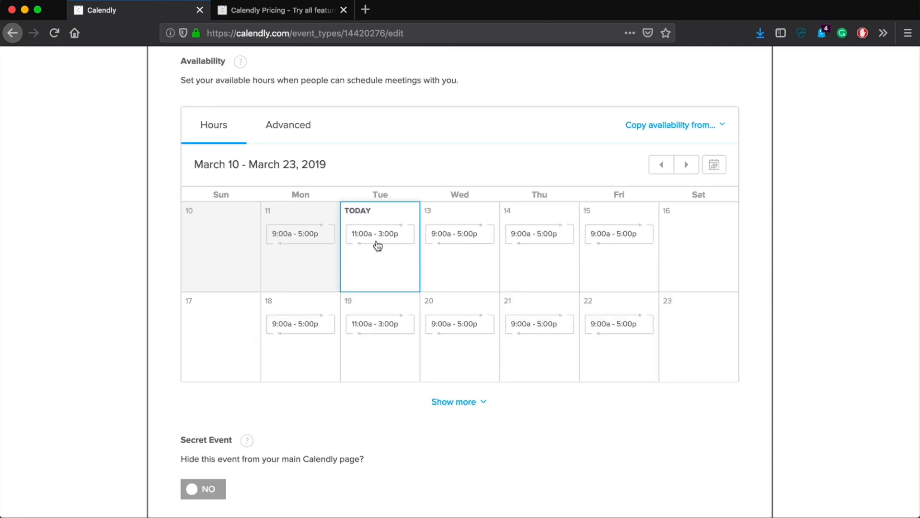
click(382, 257)
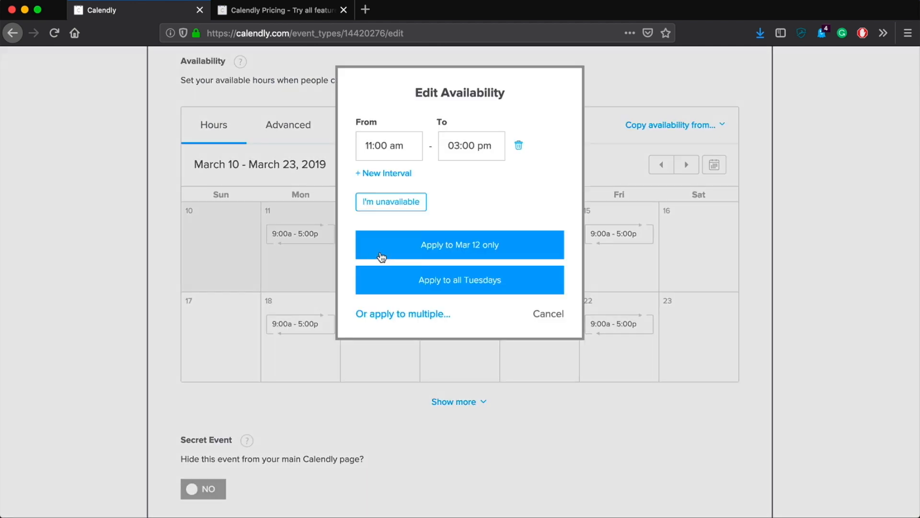
click(378, 317)
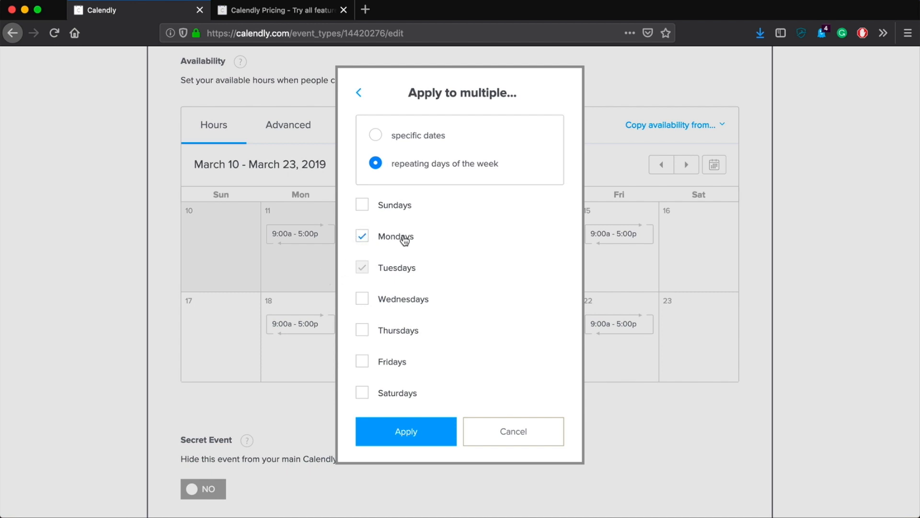
click(390, 299)
click(406, 437)
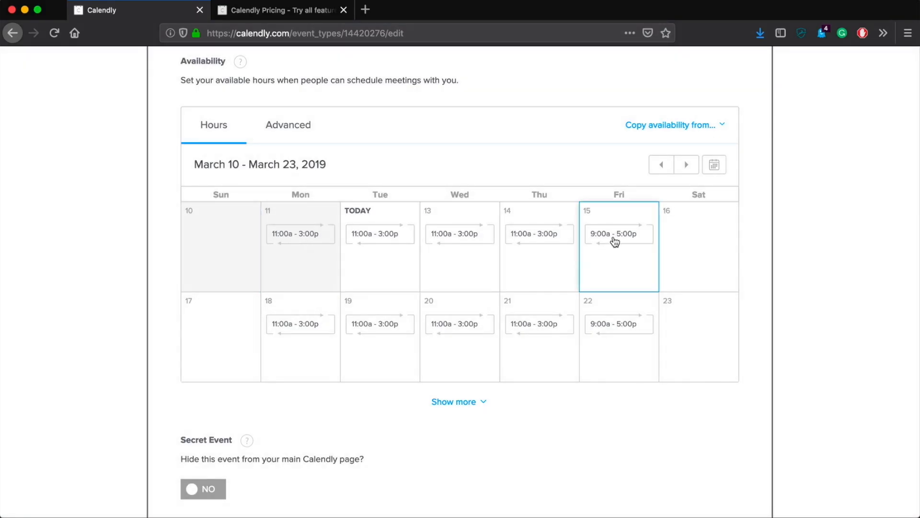
Mark all Fridays as unavailable and save the availability settings
click(615, 239)
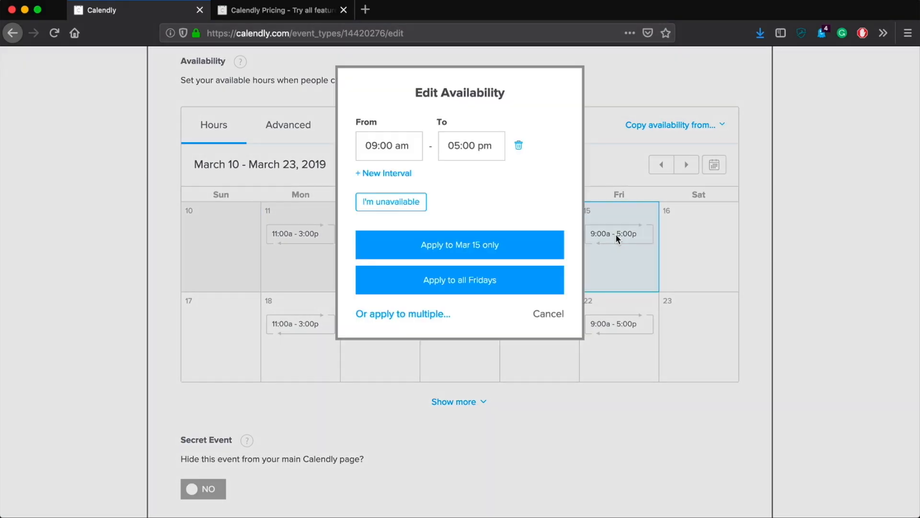
click(388, 204)
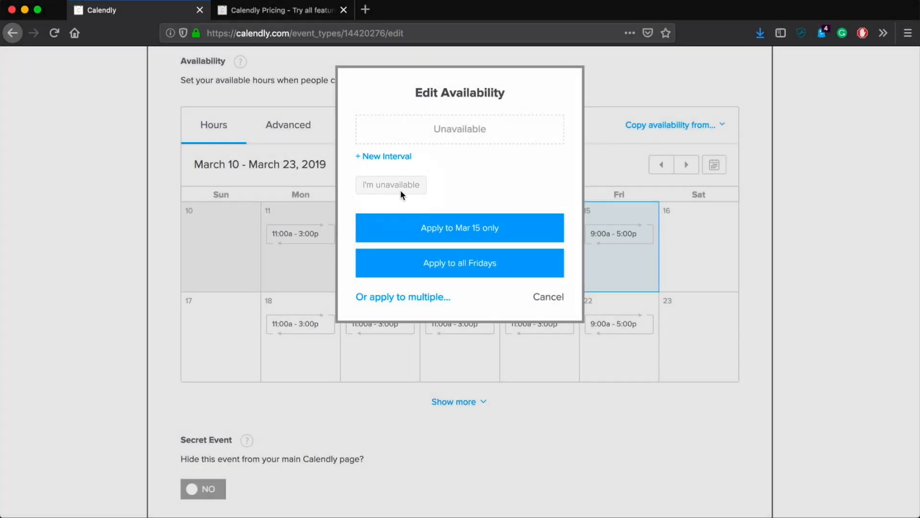
click(457, 241)
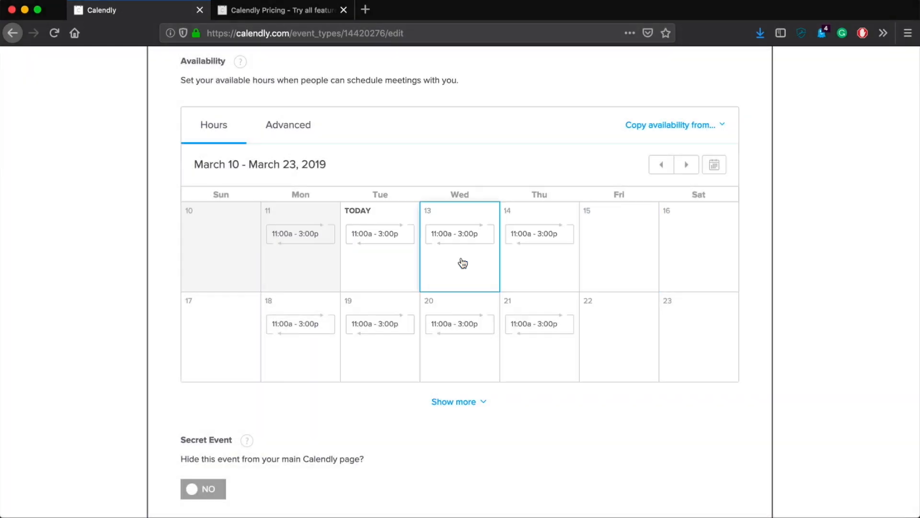
click(365, 237)
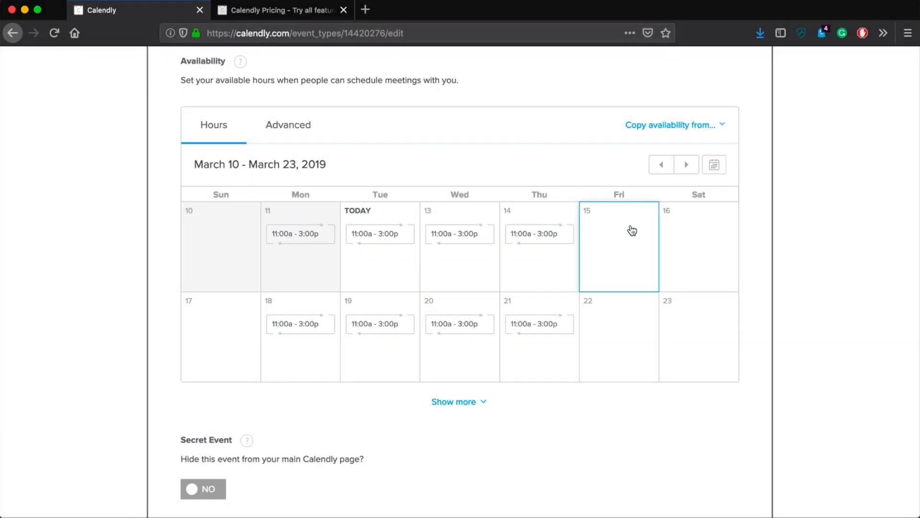
scroll(632, 231, down, 3)
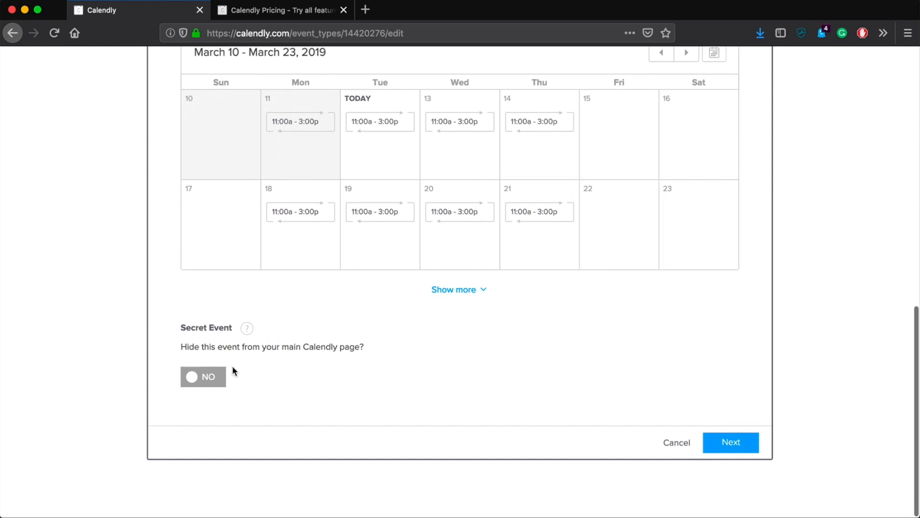
click(201, 381)
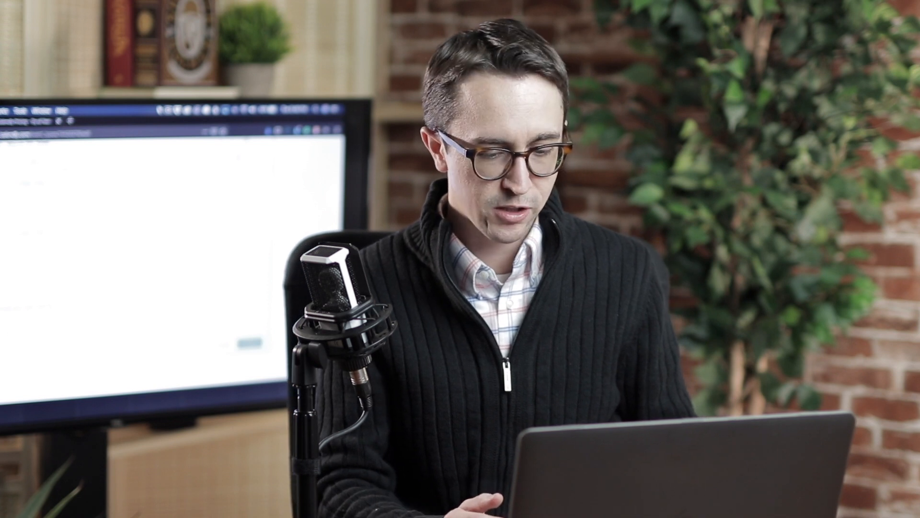
click(737, 443)
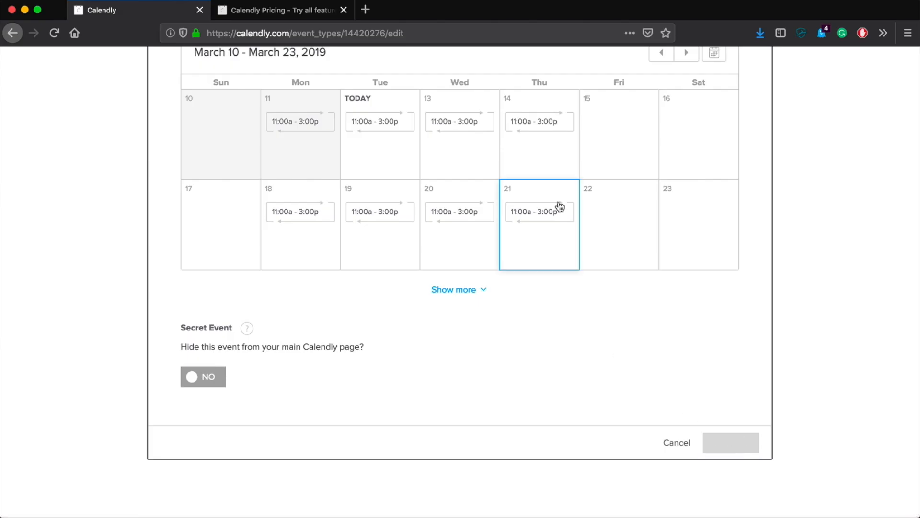
scroll(617, 290, down, 1)
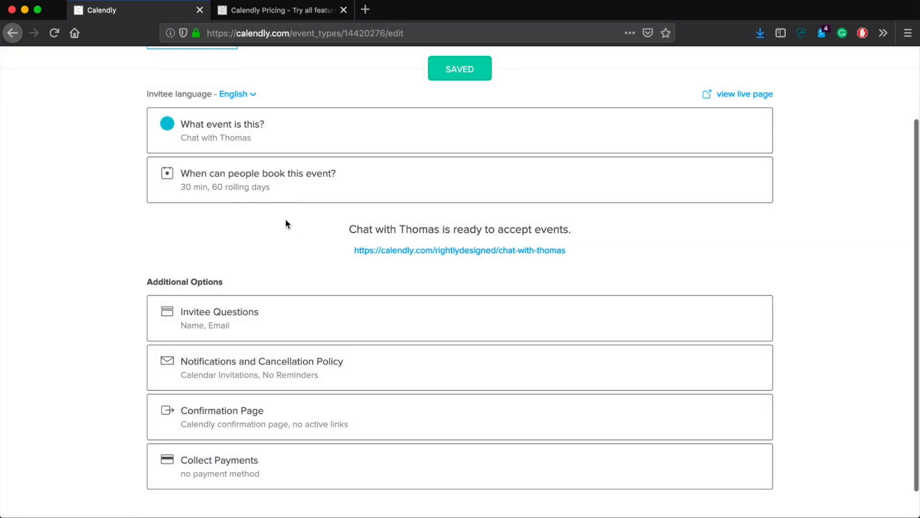
scroll(490, 262, down, 1)
Add a new invitee question with the Multiple Lines answer type
click(320, 298)
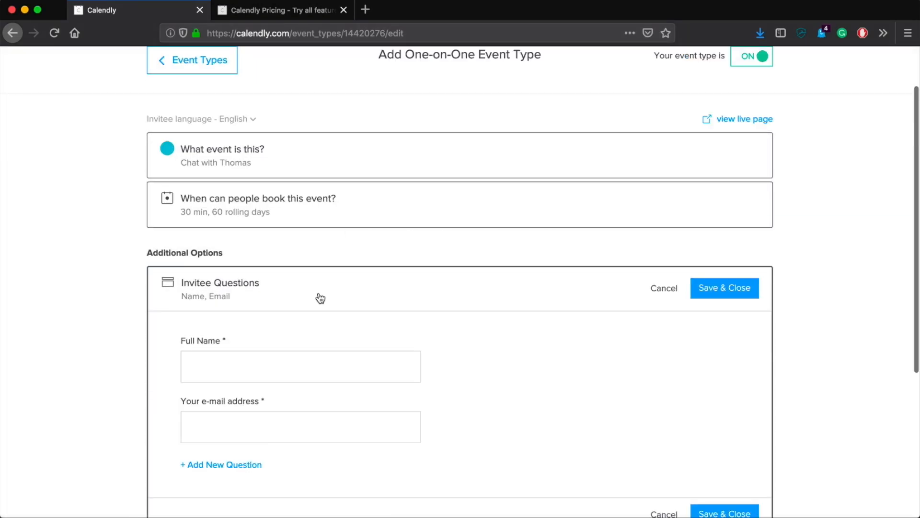
scroll(492, 328, down, 4)
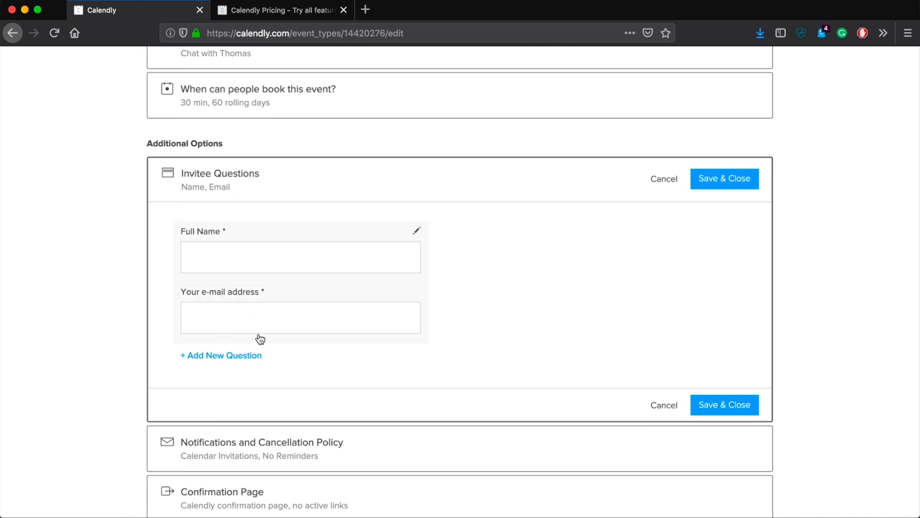
click(220, 356)
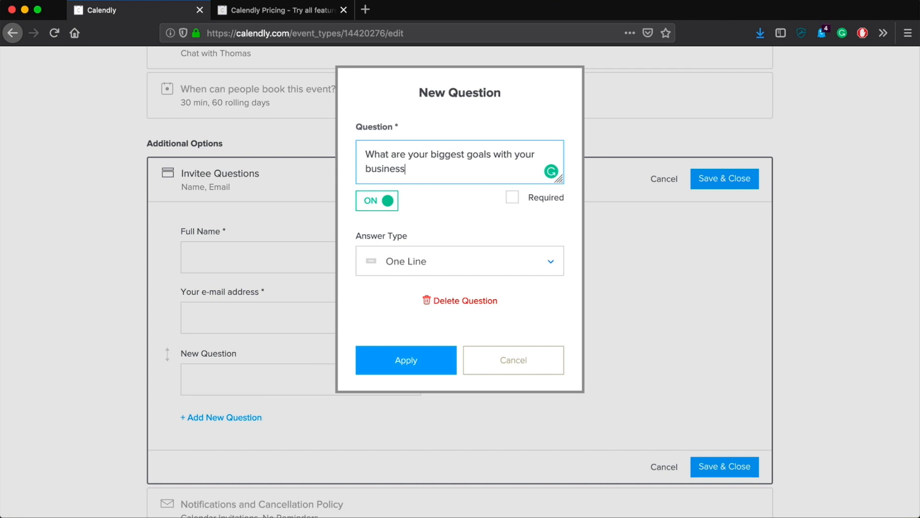
click(399, 260)
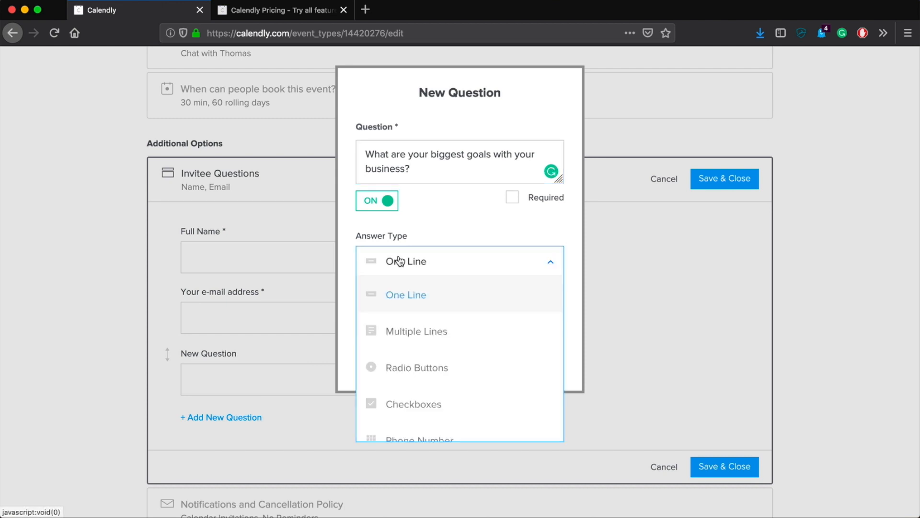
click(421, 329)
Make the business-goals question required, add it, and save the invitee questions
click(478, 268)
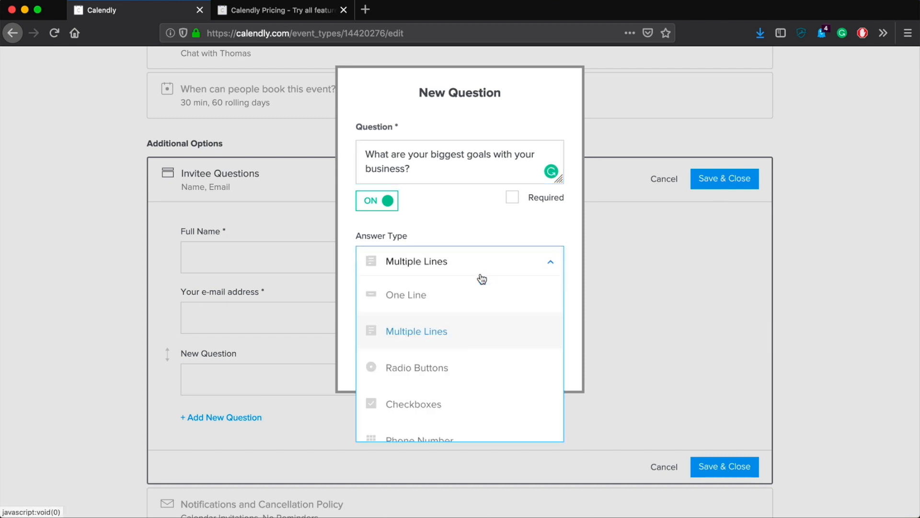
scroll(475, 366, down, 1)
scroll(479, 336, up, 1)
click(516, 233)
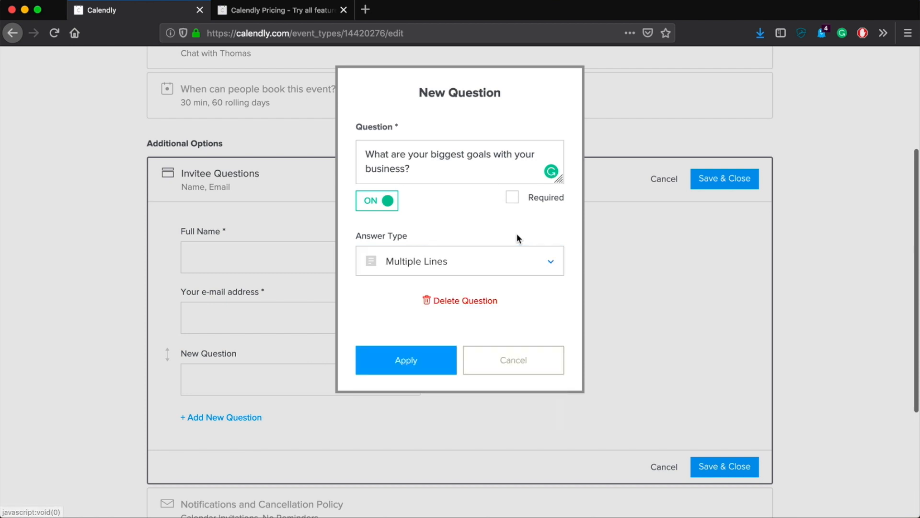
click(541, 201)
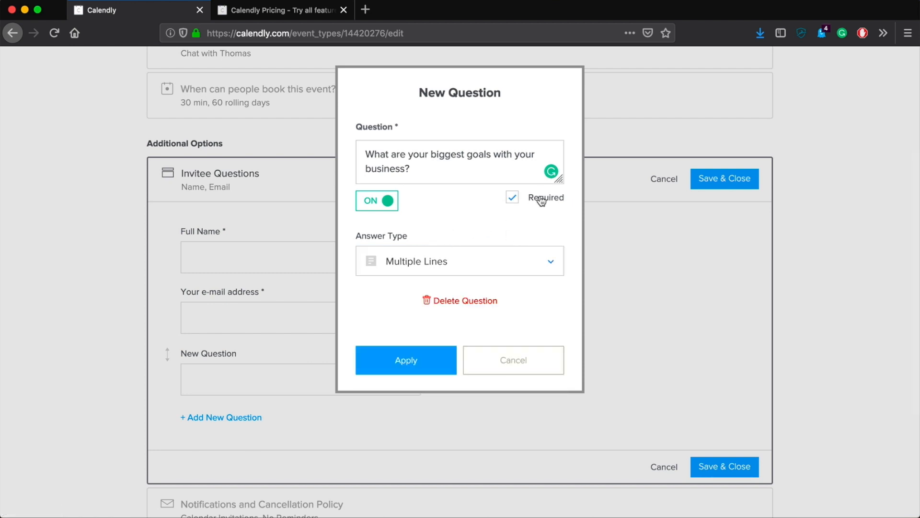
click(403, 353)
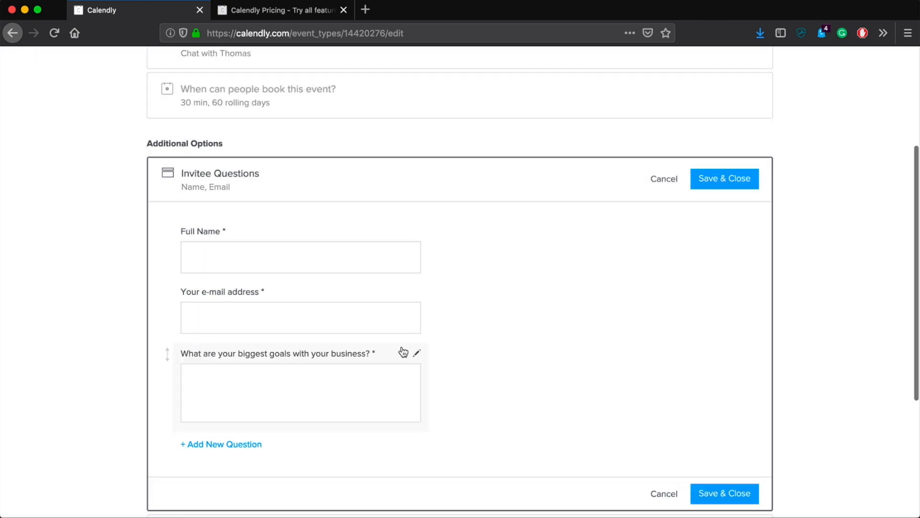
scroll(477, 444, down, 3)
scroll(288, 173, up, 3)
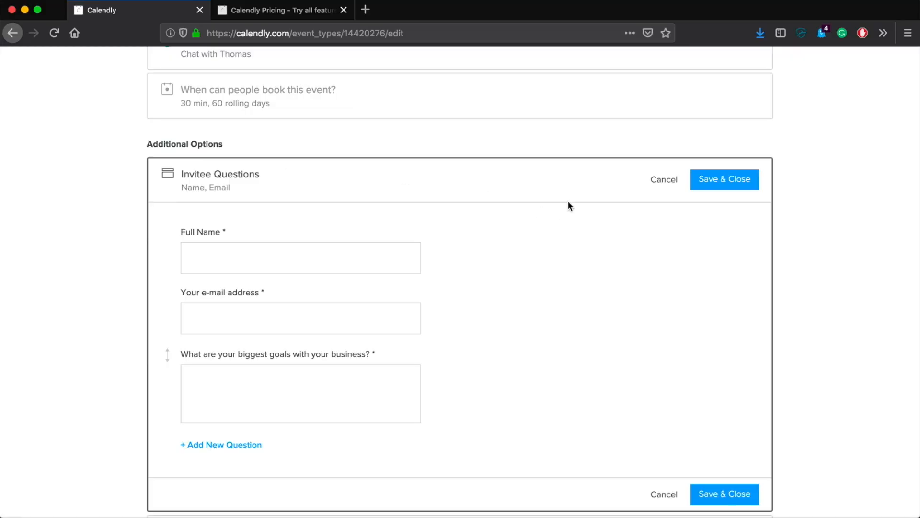
scroll(569, 205, down, 3)
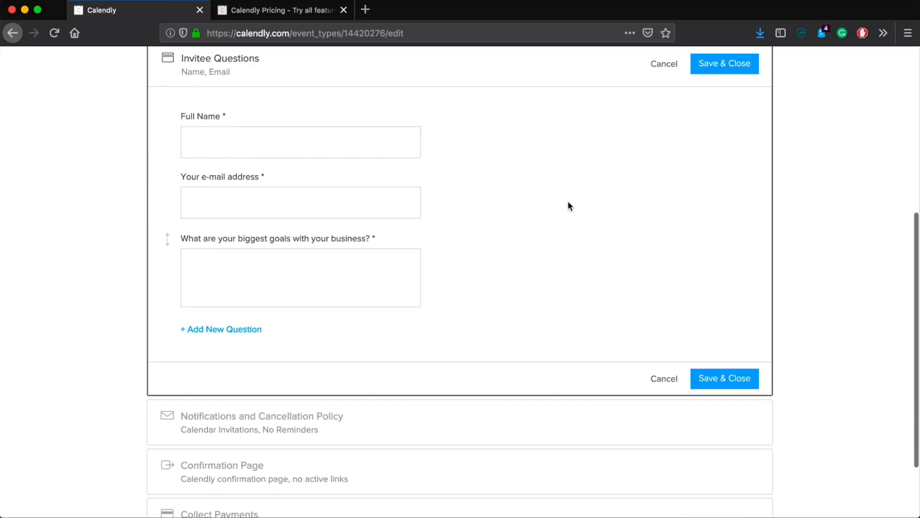
click(723, 373)
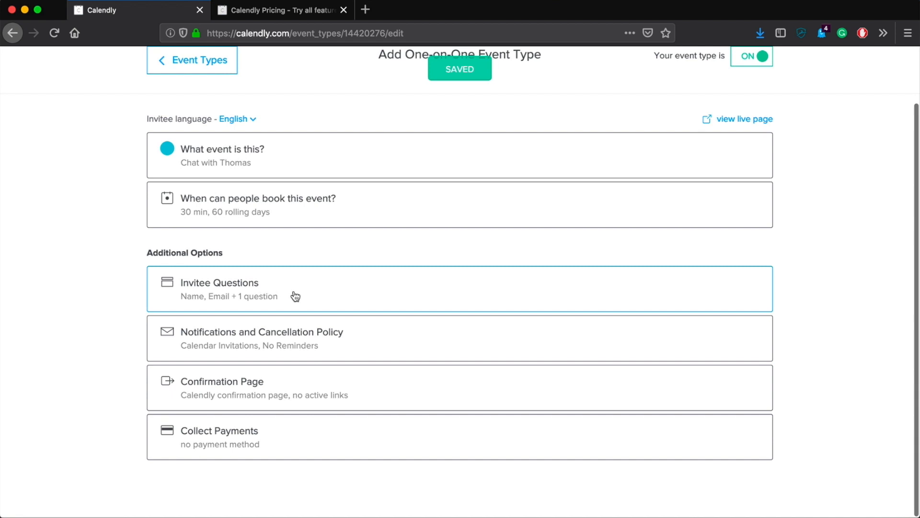
click(316, 339)
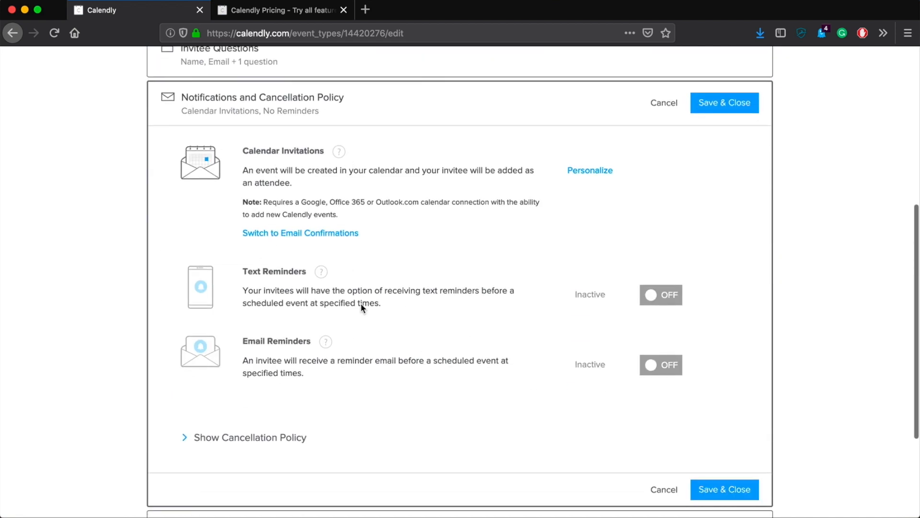
scroll(360, 282, down, 2)
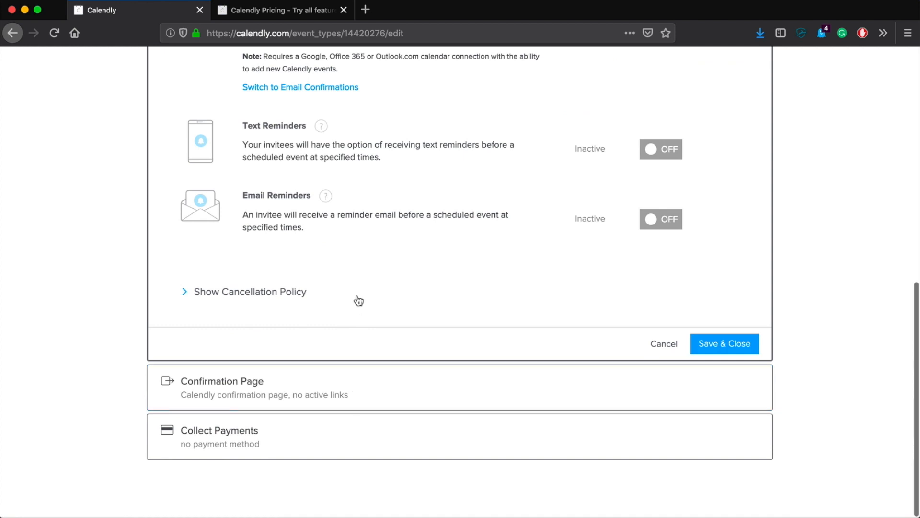
scroll(358, 301, up, 2)
click(250, 337)
scroll(332, 255, down, 7)
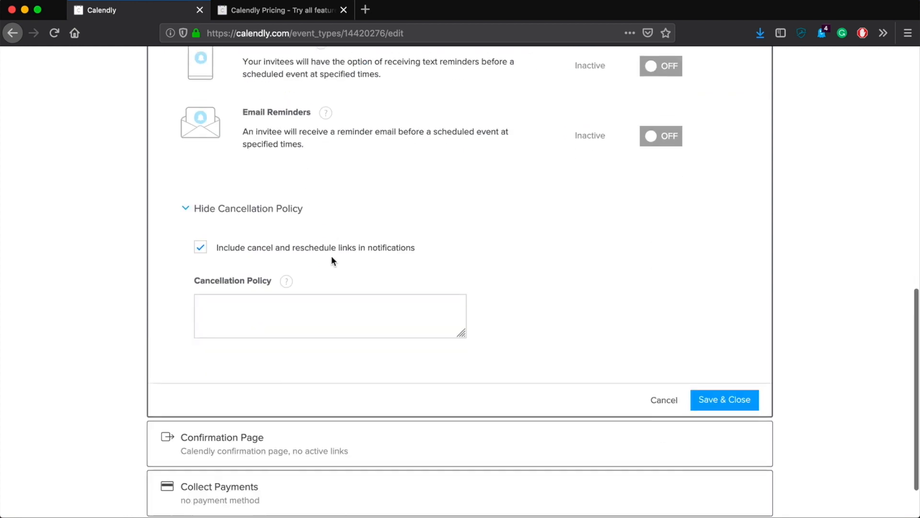
scroll(331, 255, up, 1)
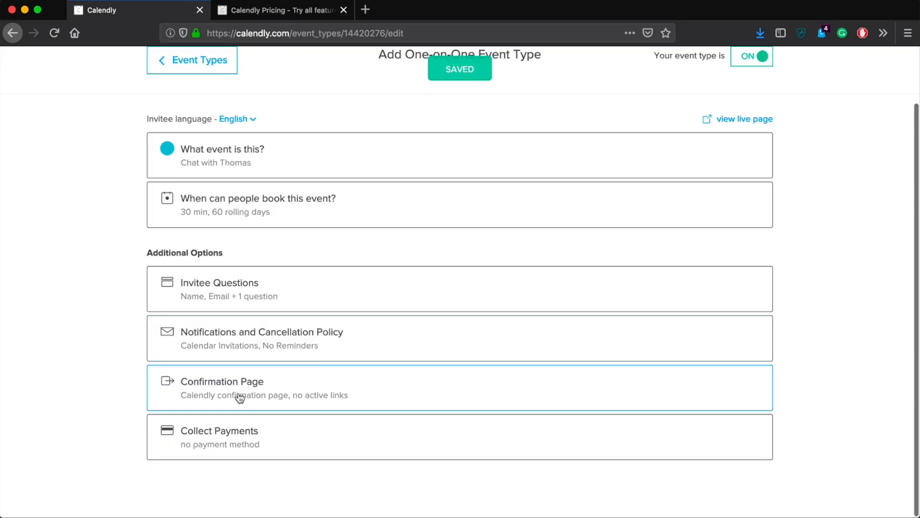
click(270, 387)
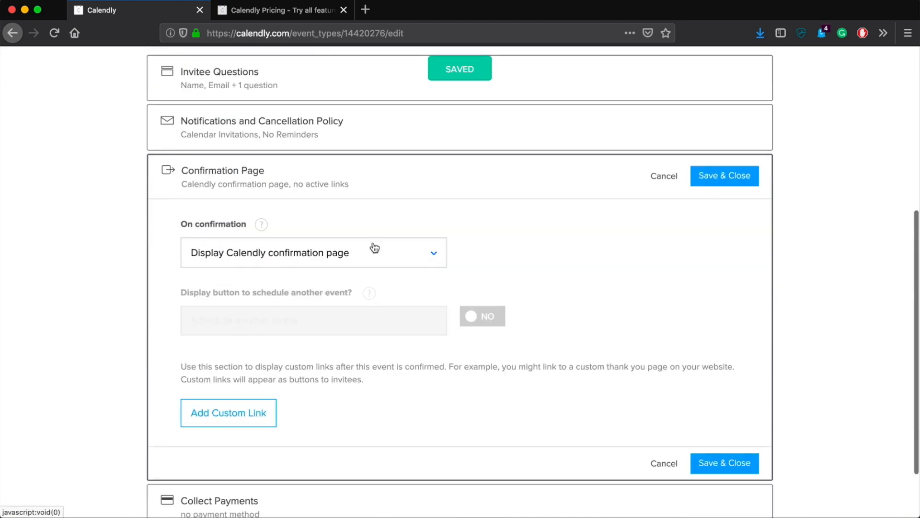
scroll(551, 257, down, 3)
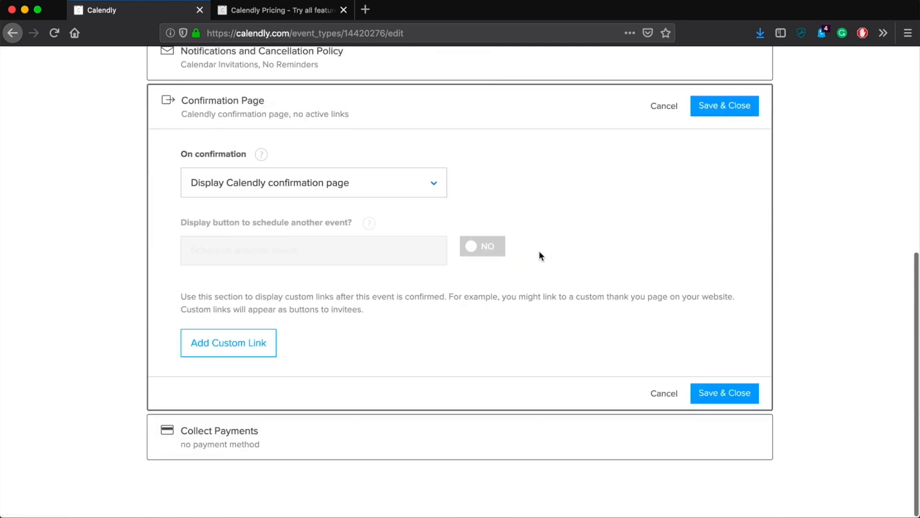
click(312, 184)
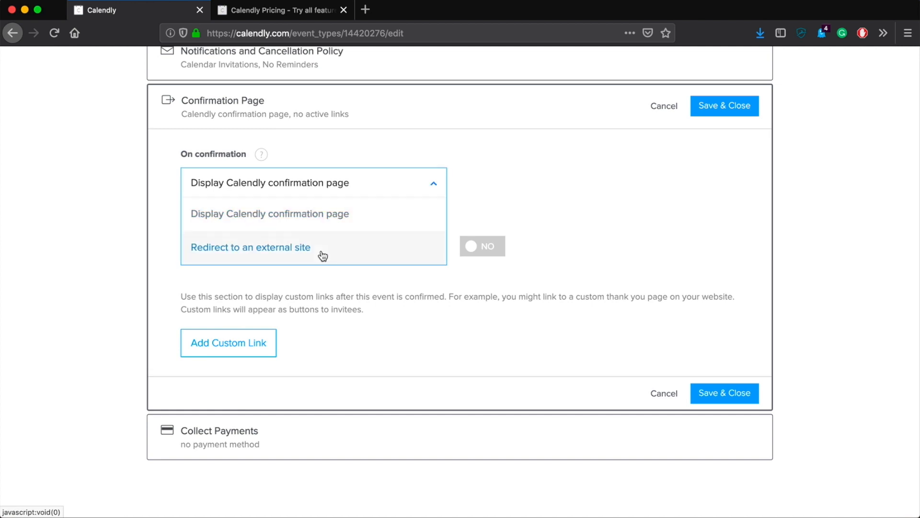
click(506, 238)
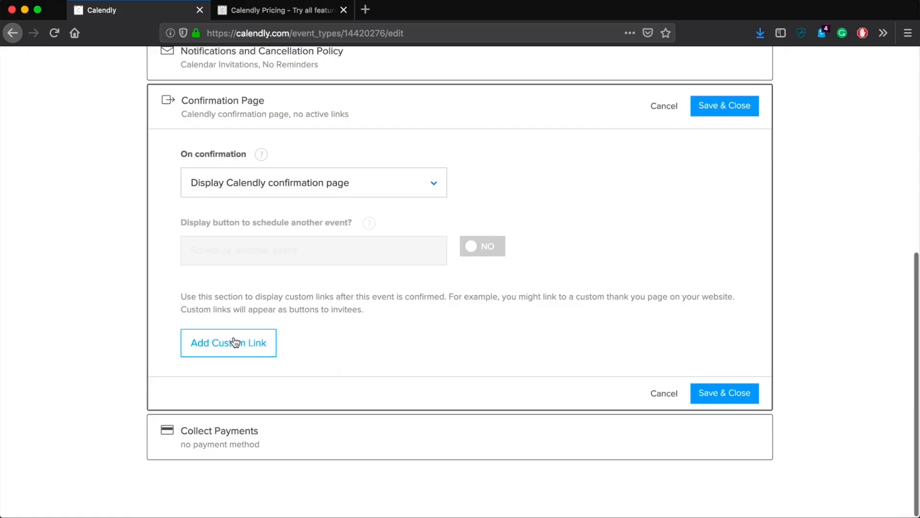
click(724, 394)
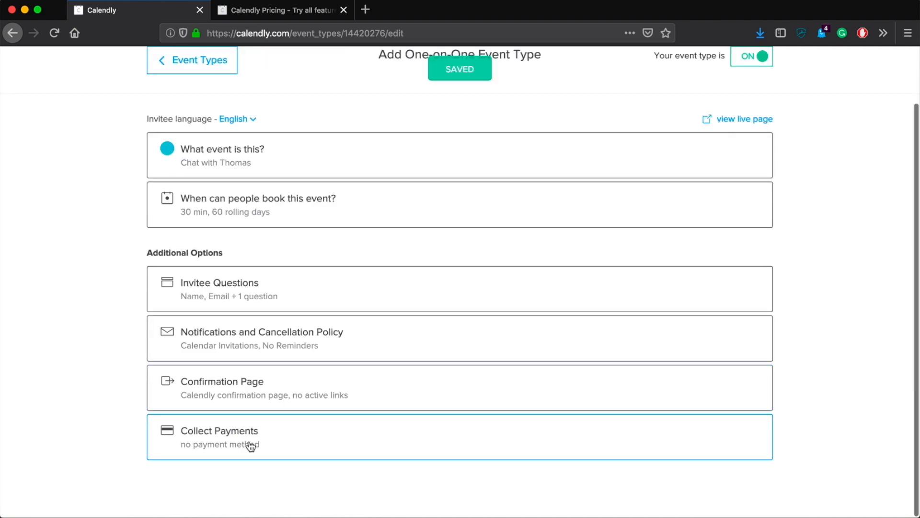
click(227, 437)
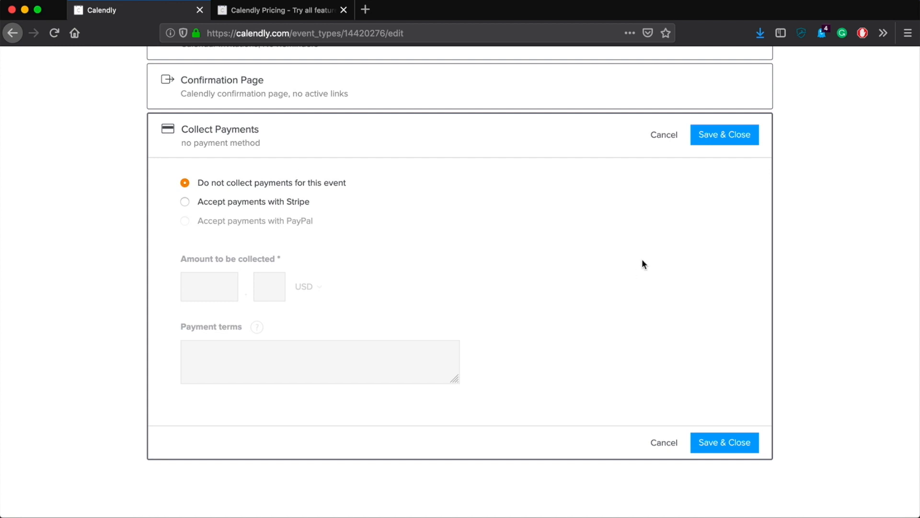
click(725, 137)
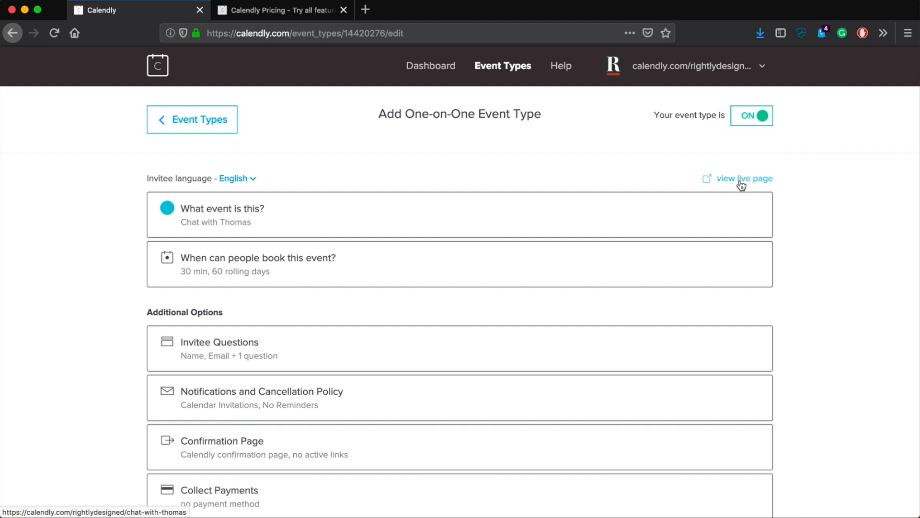
On the live booking page, select the 11:30am slot on Thursday, March 14
click(741, 180)
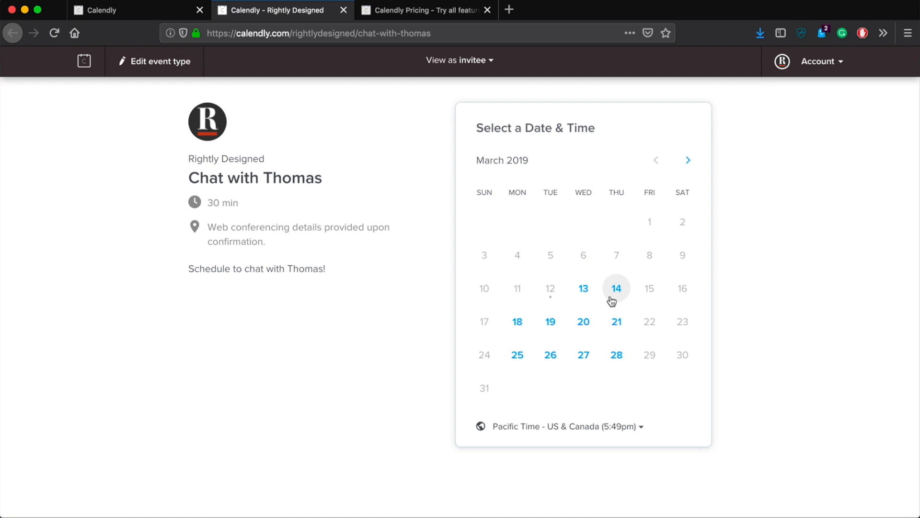
click(615, 293)
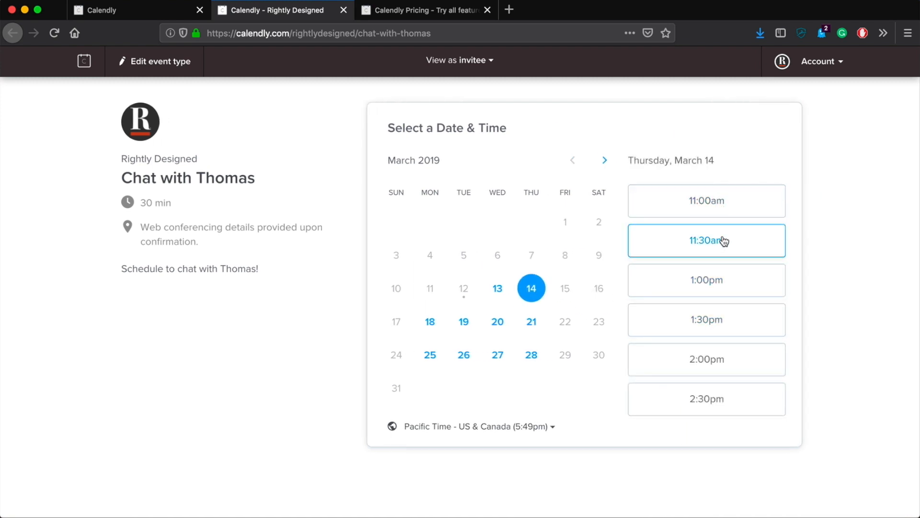
click(762, 244)
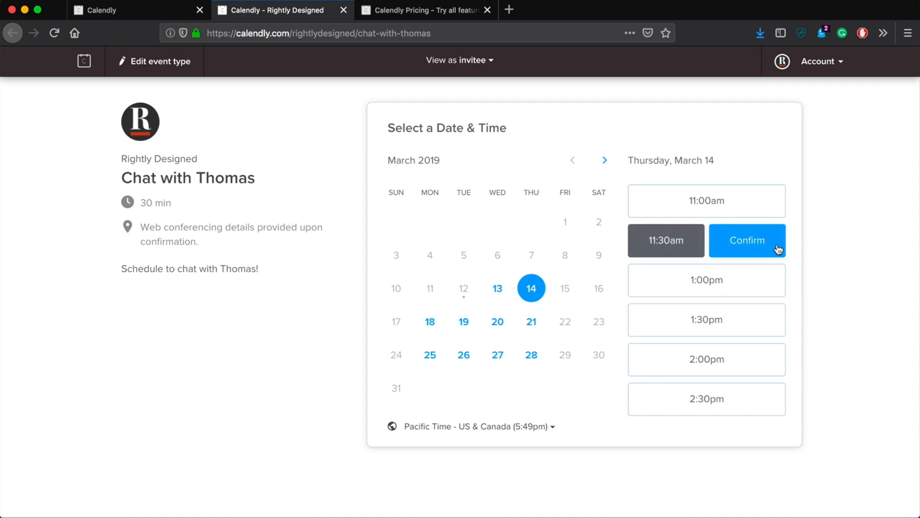
click(746, 249)
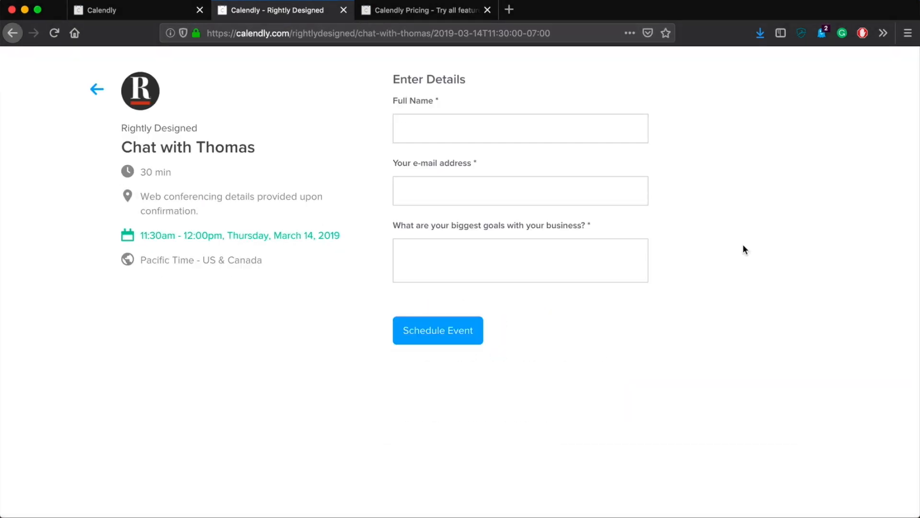
Enter the invitee's full name, e-mail and a goals answer, then schedule the event
click(511, 134)
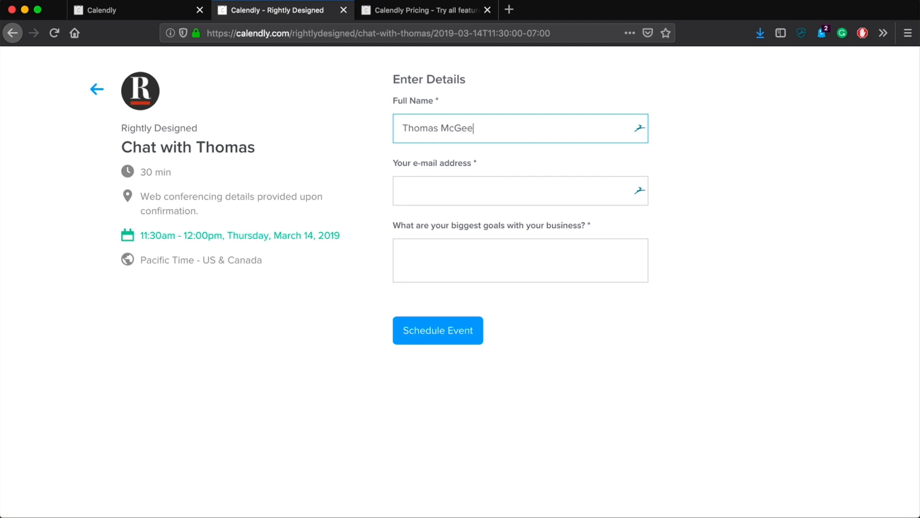
click(455, 188)
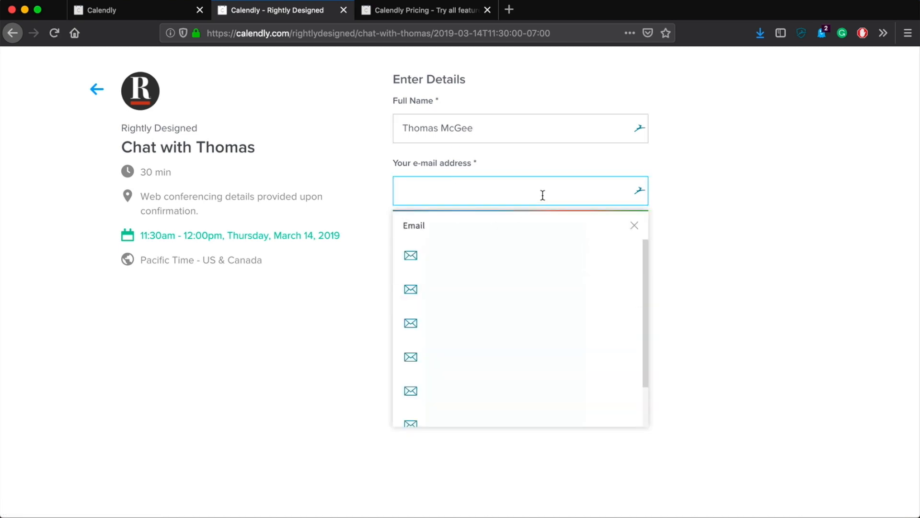
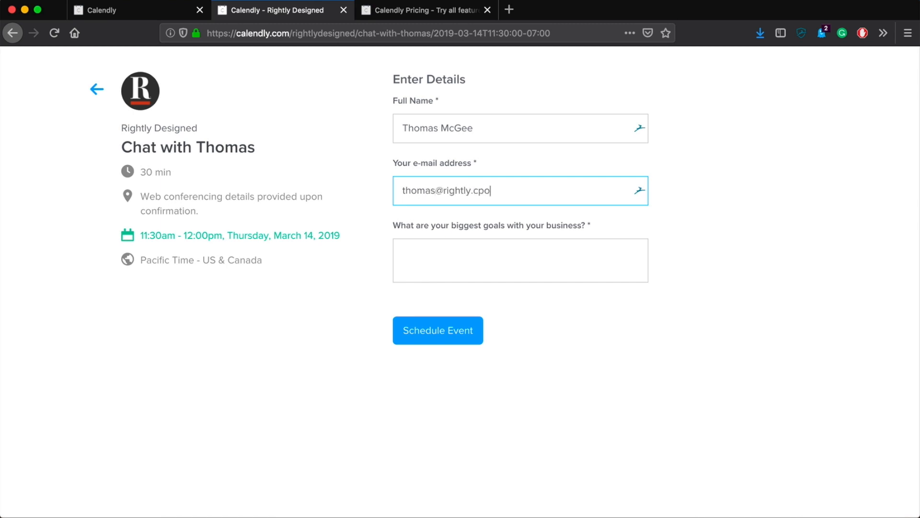
click(550, 276)
text(T)
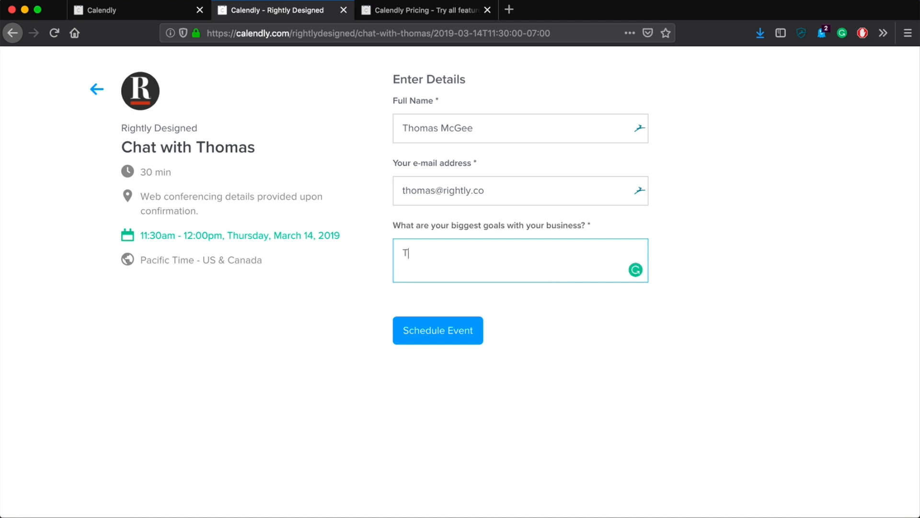
text(o serve my audience better.)
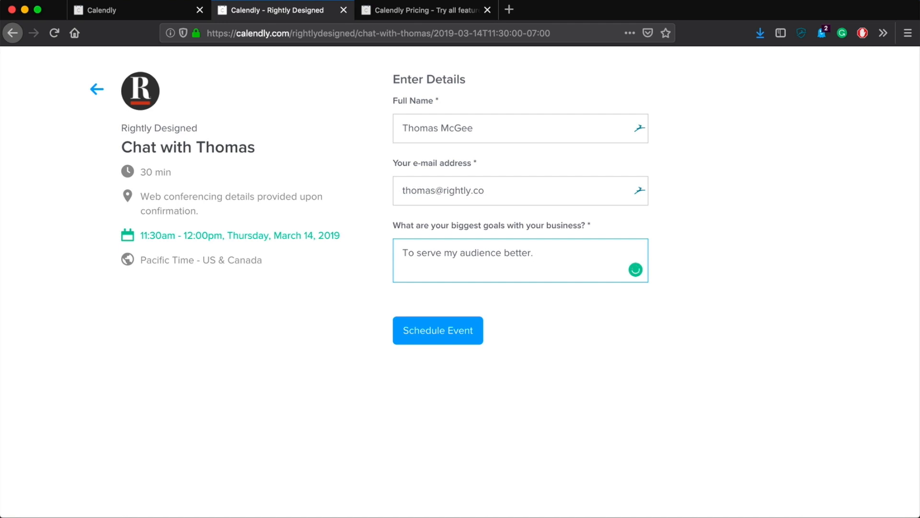
click(718, 406)
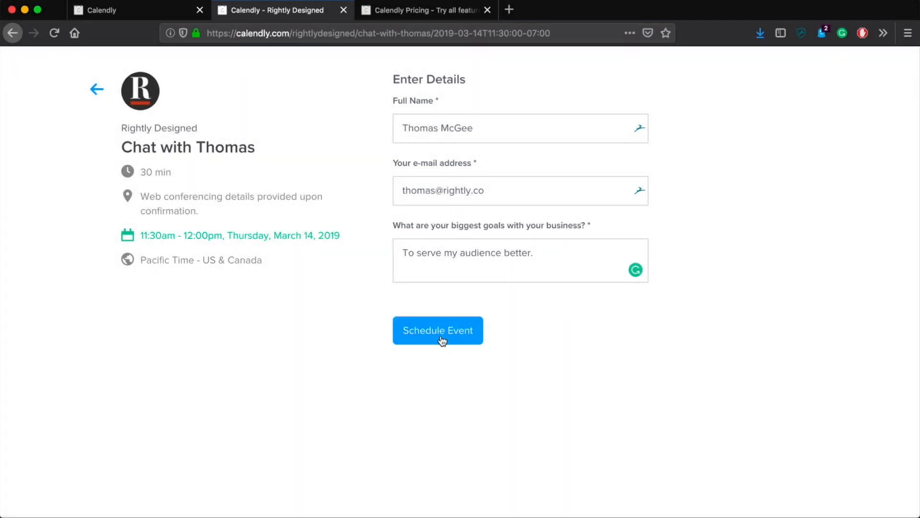
click(442, 340)
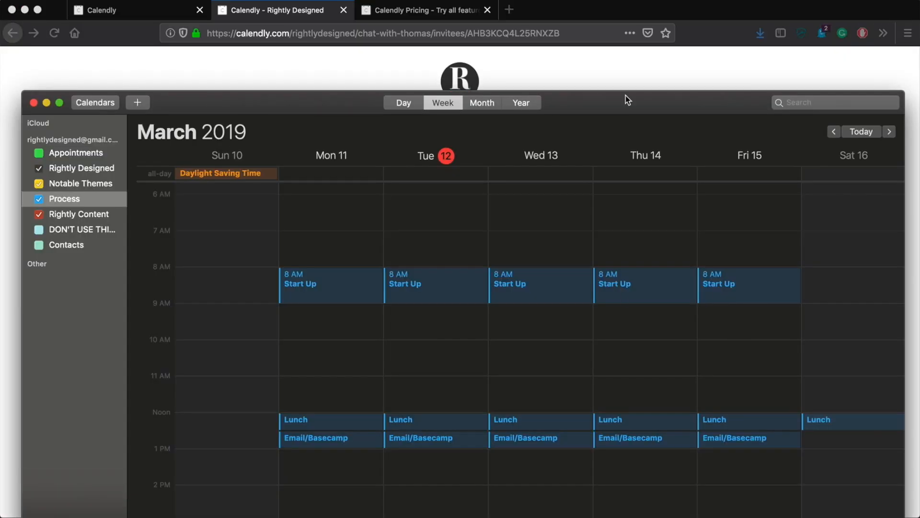
In the Mac Calendar, show the Appointments calendar and refresh all calendars
double_click(627, 97)
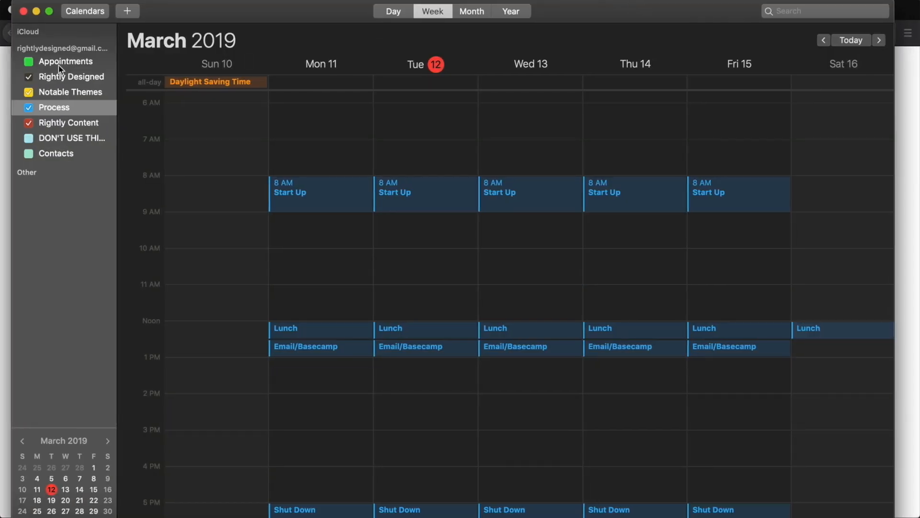
click(30, 62)
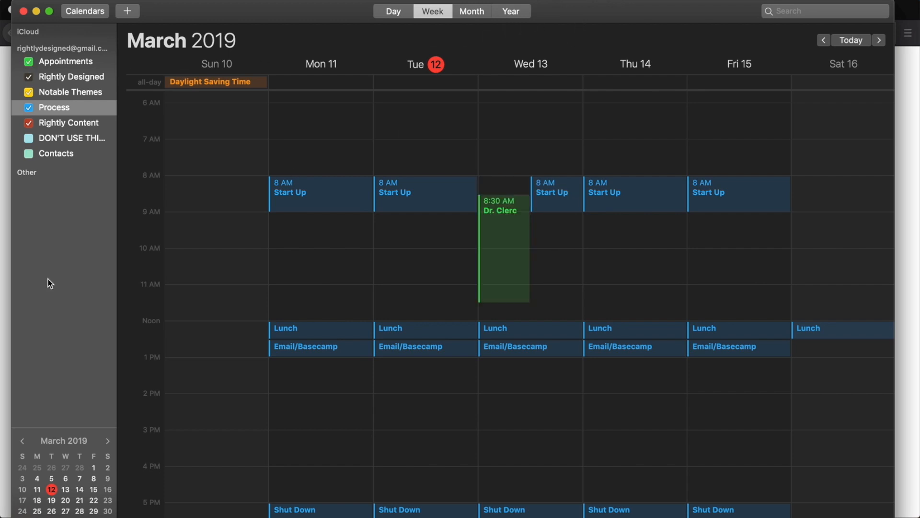
right_click(53, 294)
click(72, 320)
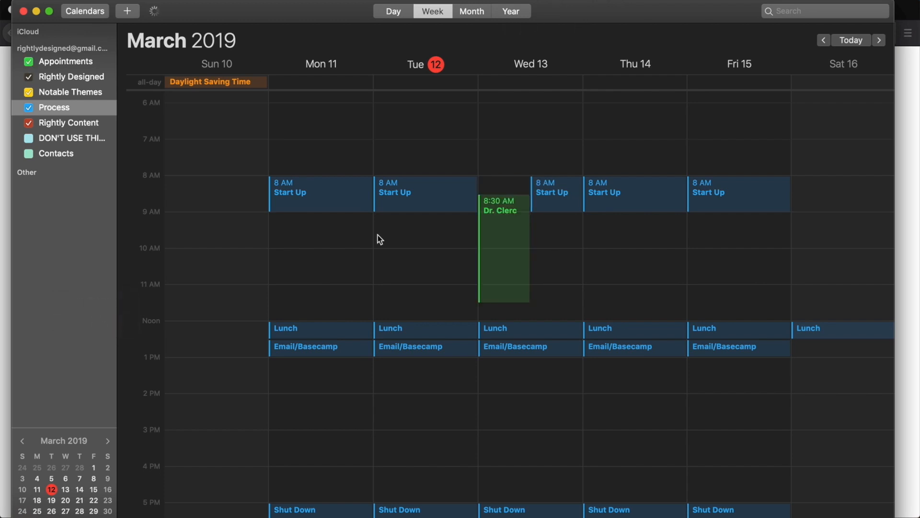